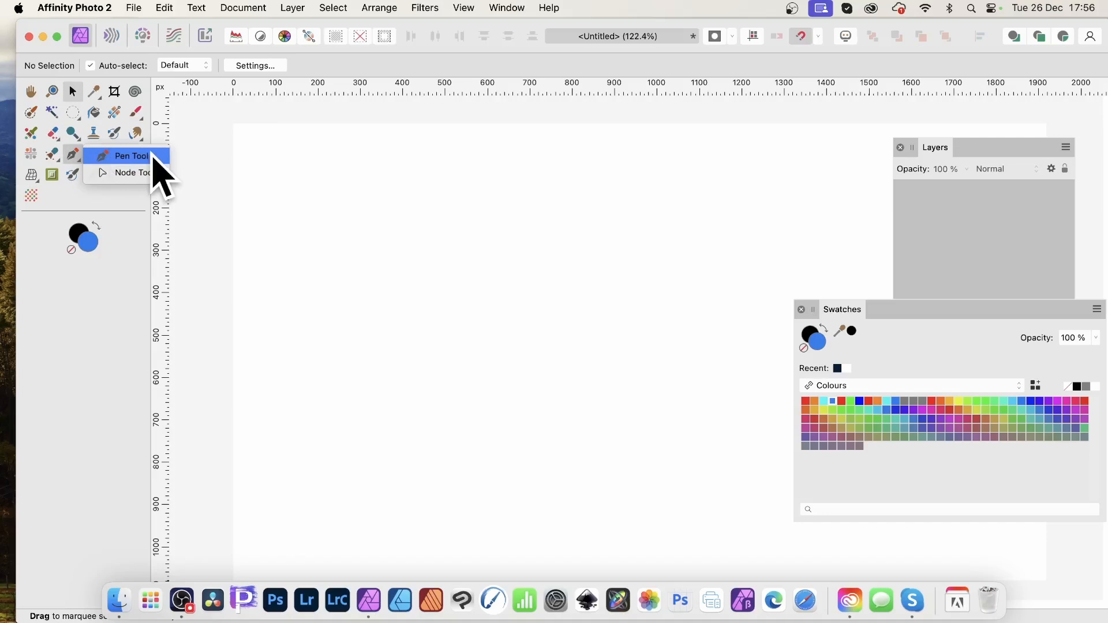
- Draw an open, three-point S-shaped curve with the Pen tool that arches up and then sweeps down to the right
click(153, 156)
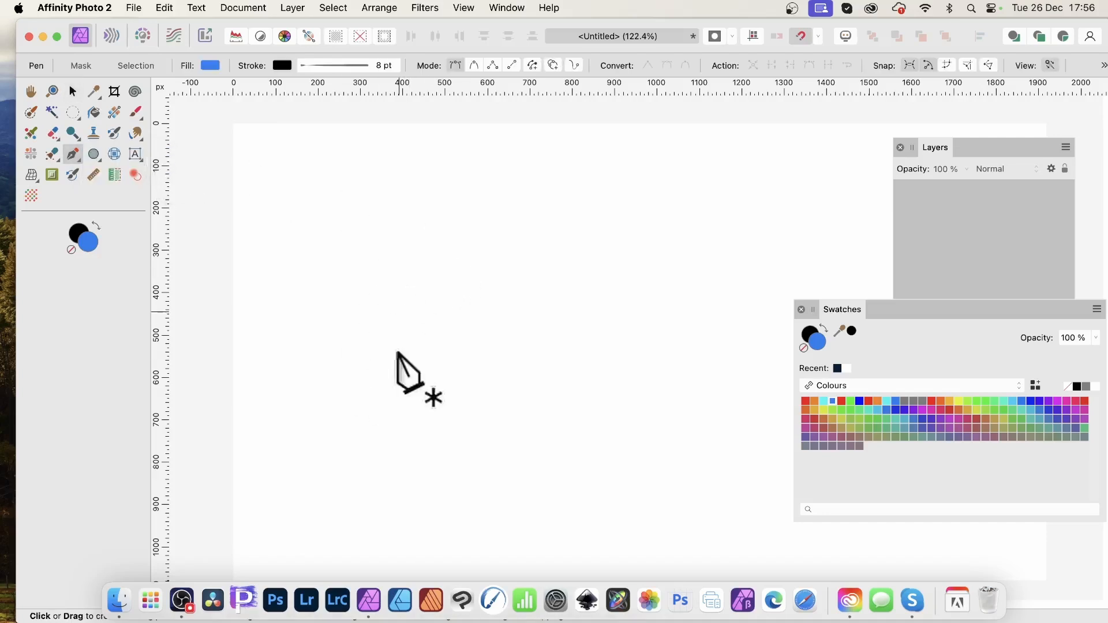
click(418, 315)
drag(498, 262, 539, 322)
drag(629, 364, 669, 361)
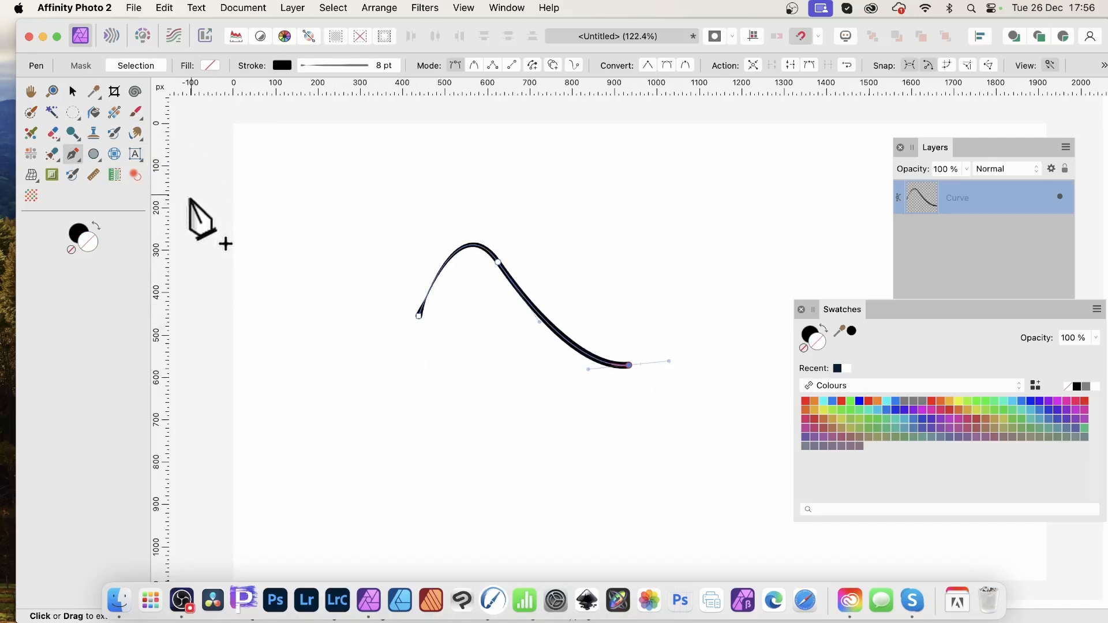
- Reshape the curve with the Node tool, moving its start point right beneath the arch and its end point slightly right
drag(75, 158, 132, 173)
drag(419, 316, 473, 305)
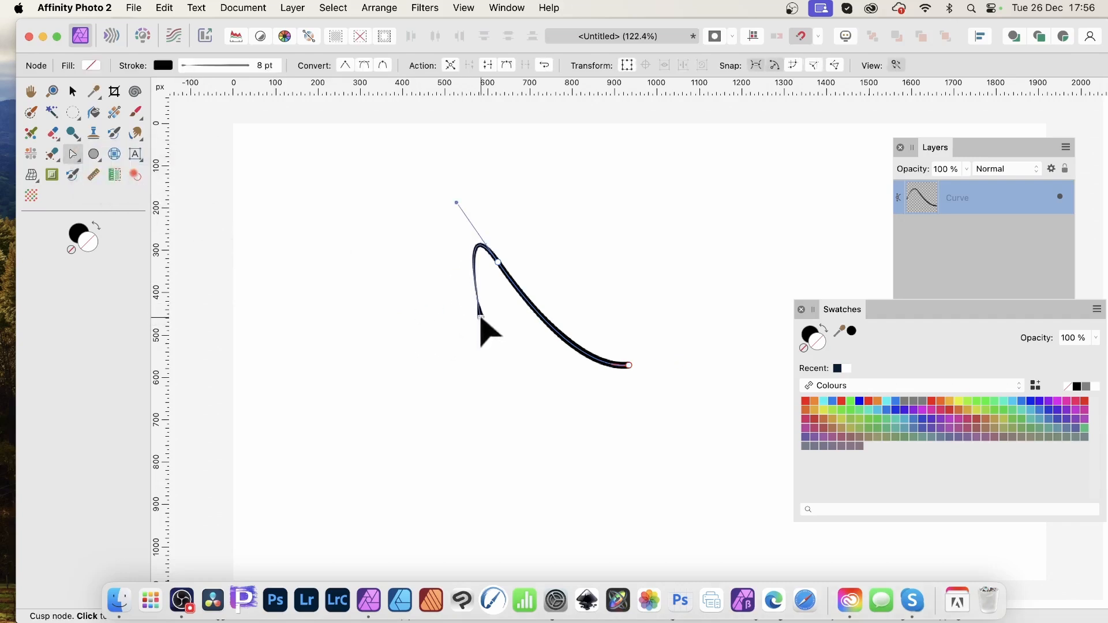
click(630, 365)
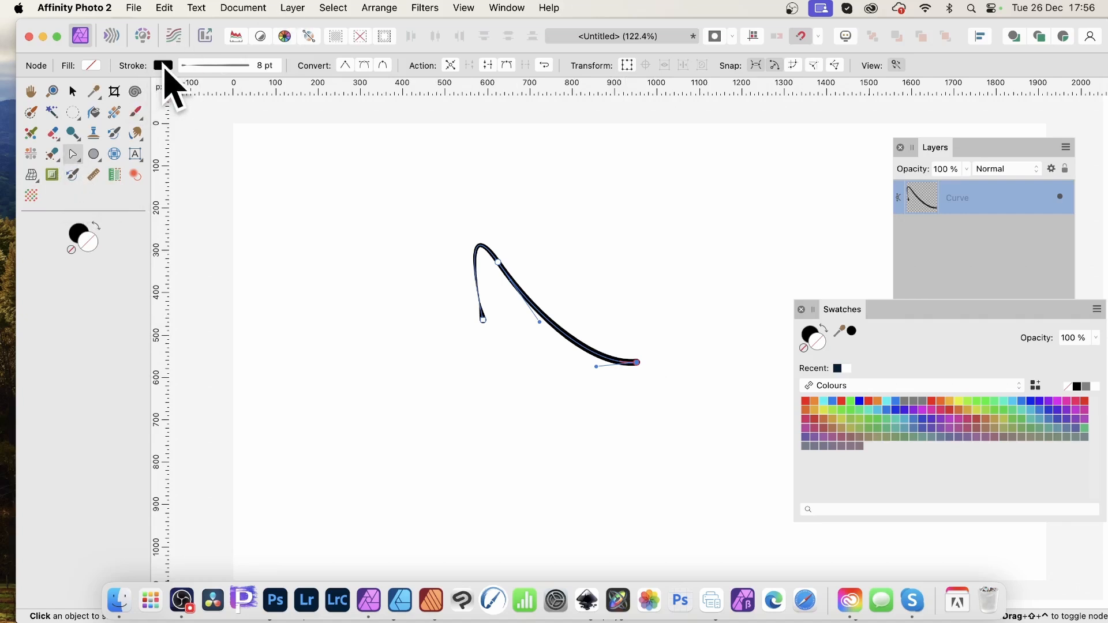
- Adjust the curve's stroke pressure profile, raising the fourth point almost to full pressure and shifting the lowest point closer to the start
click(236, 68)
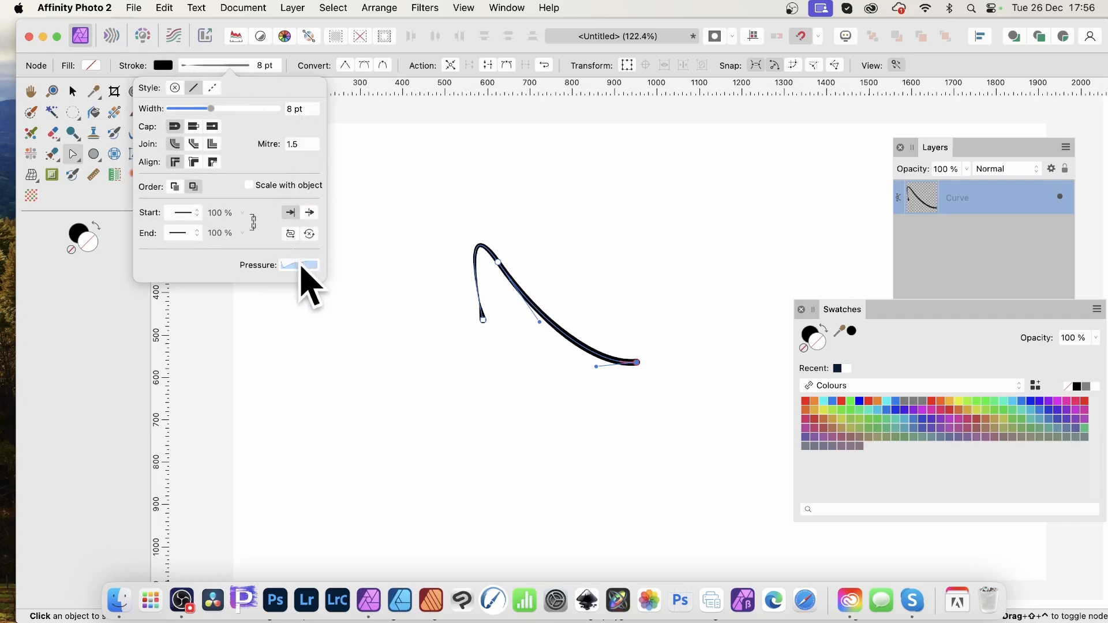
click(301, 265)
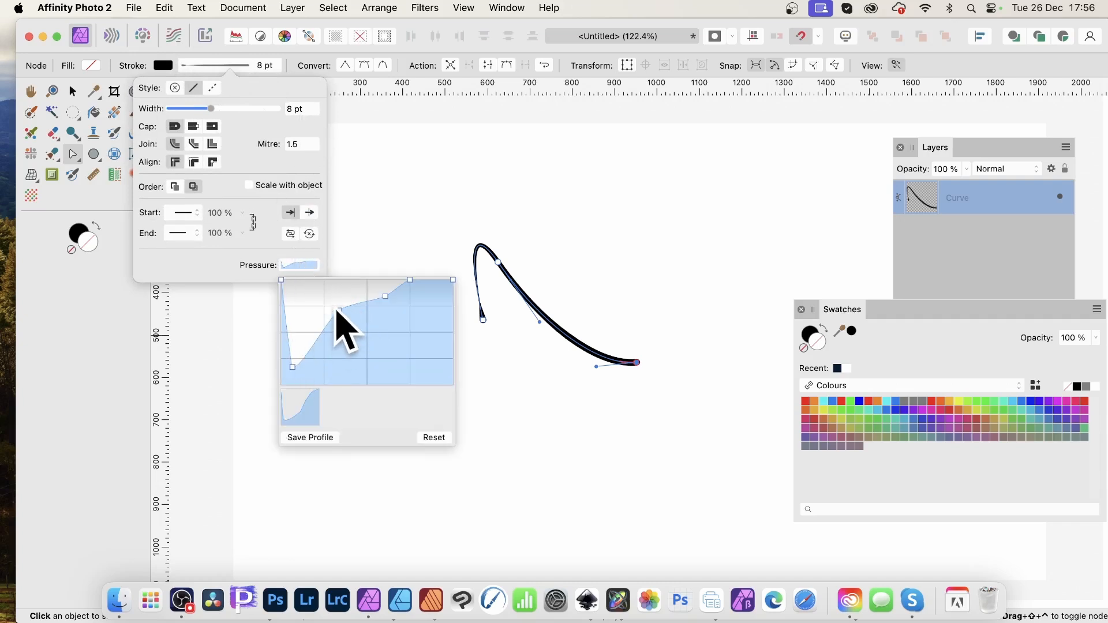
mouse_move(392, 298)
mouse_down()
mouse_move(385, 350)
mouse_move(388, 313)
mouse_move(458, 321)
mouse_move(445, 300)
mouse_move(391, 283)
mouse_up()
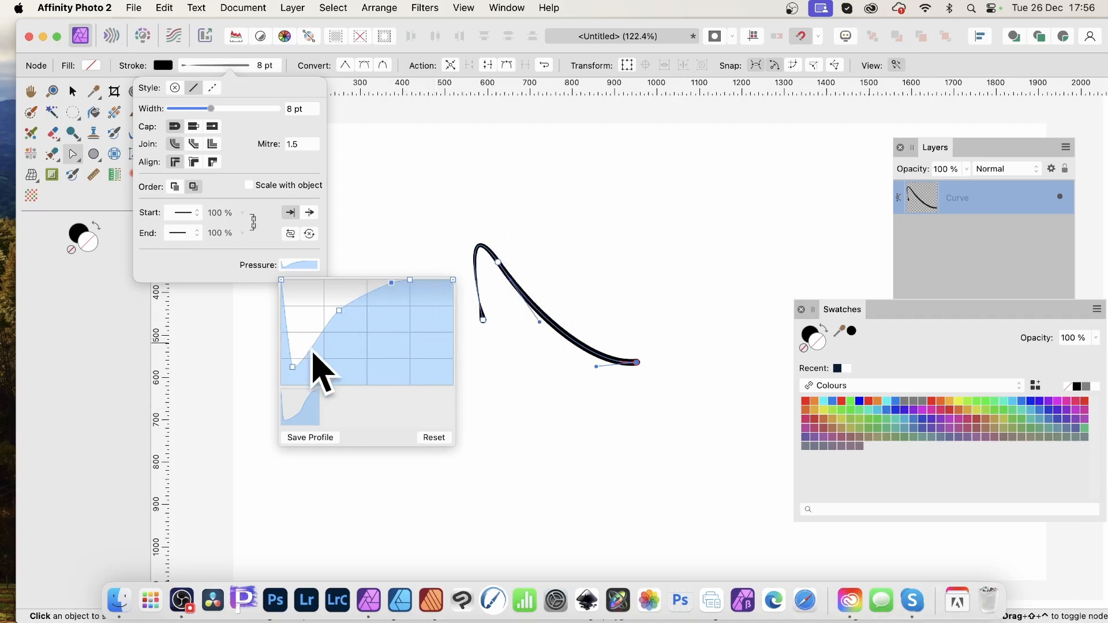
mouse_move(296, 370)
mouse_down()
mouse_move(302, 322)
mouse_move(291, 369)
mouse_up()
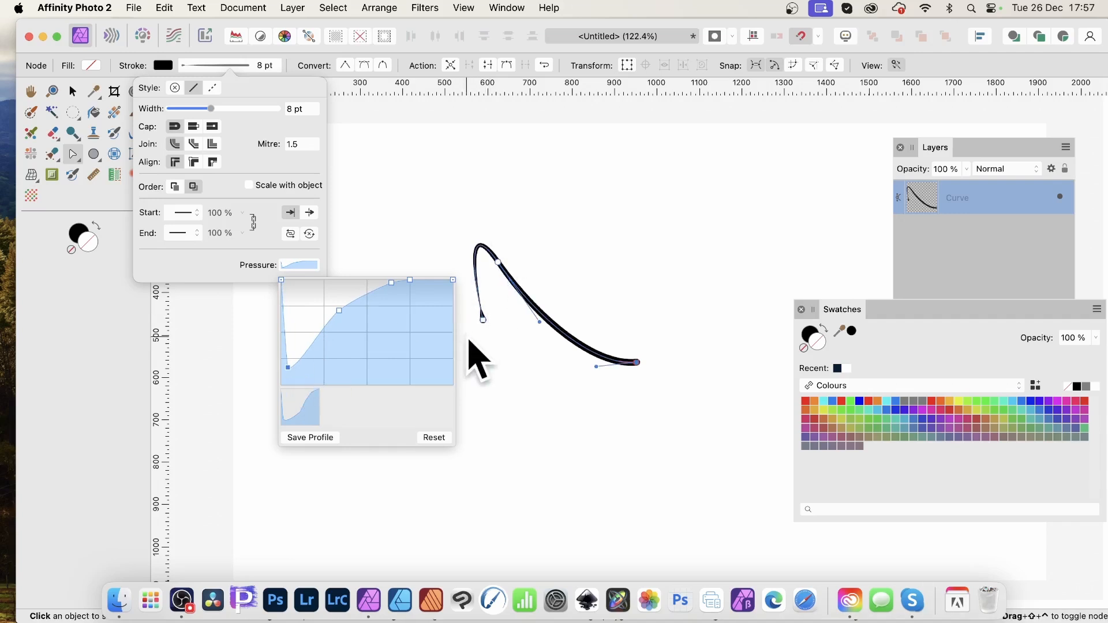
click(295, 54)
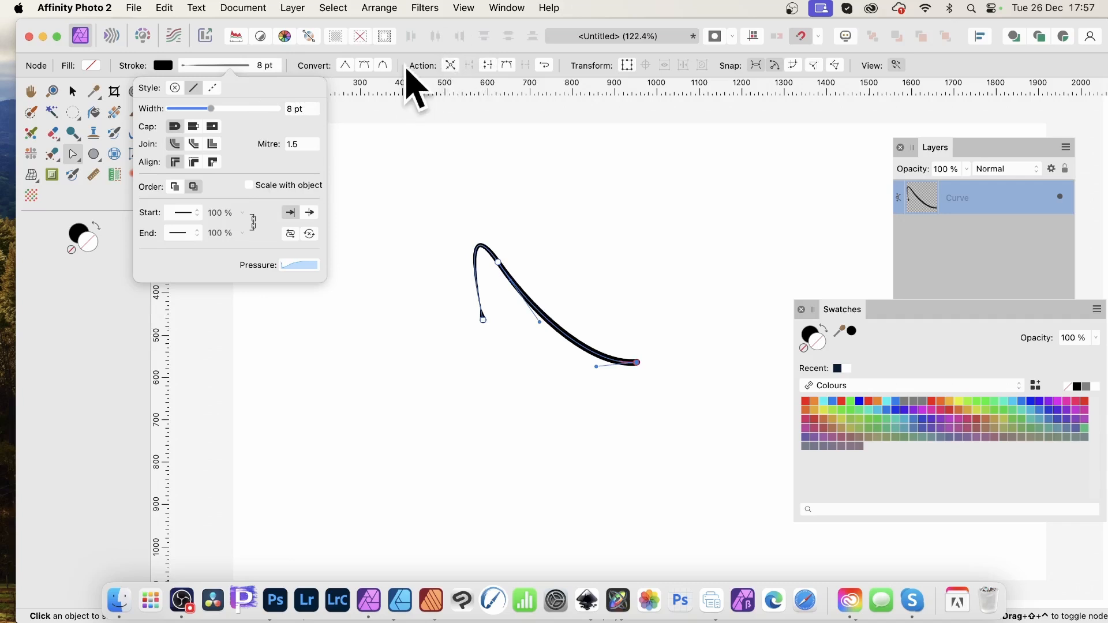
click(426, 62)
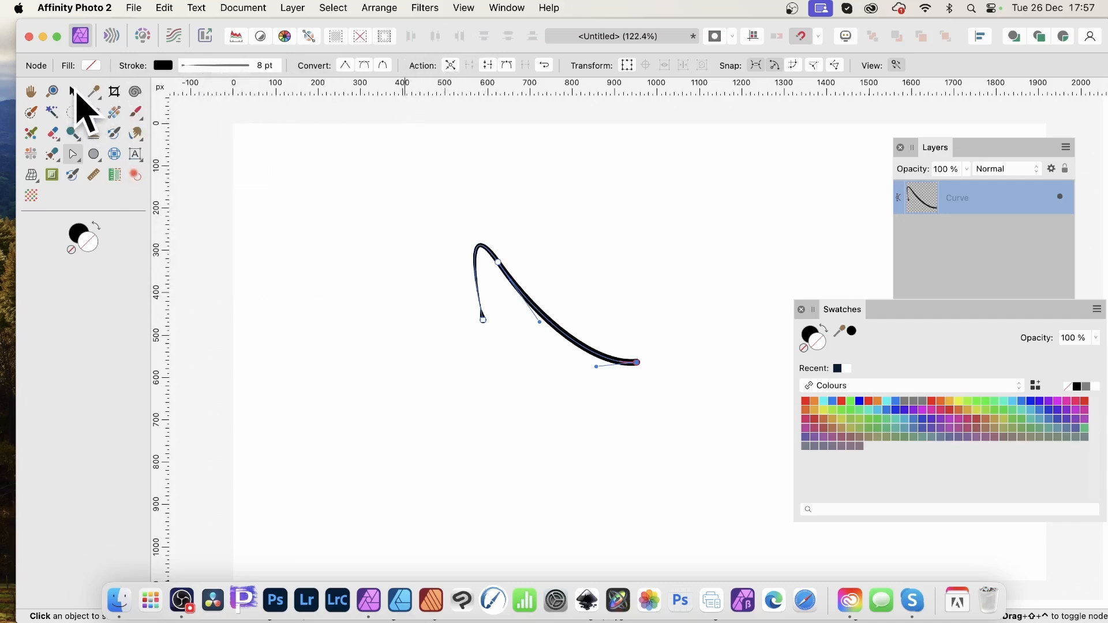
- Move the curve's transform origin from its centre to just beyond its lower-right end
click(73, 92)
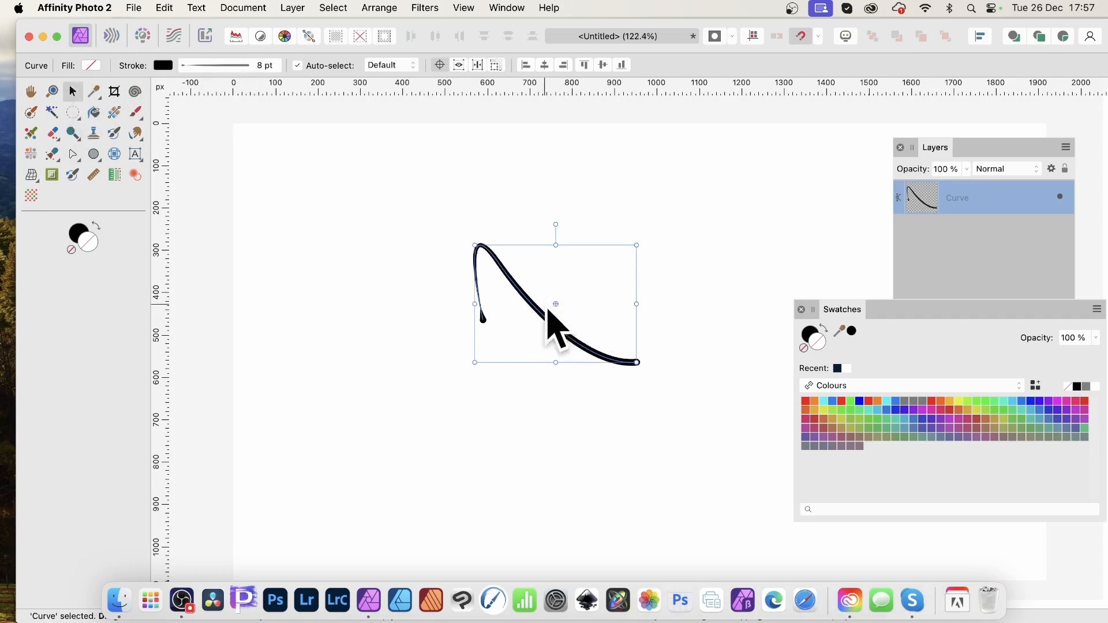
click(442, 65)
click(443, 66)
drag(557, 309, 652, 363)
- Set up Move / Duplicate for the curve with a 10° rotation, duplication enabled and 35 copies
key(Return)
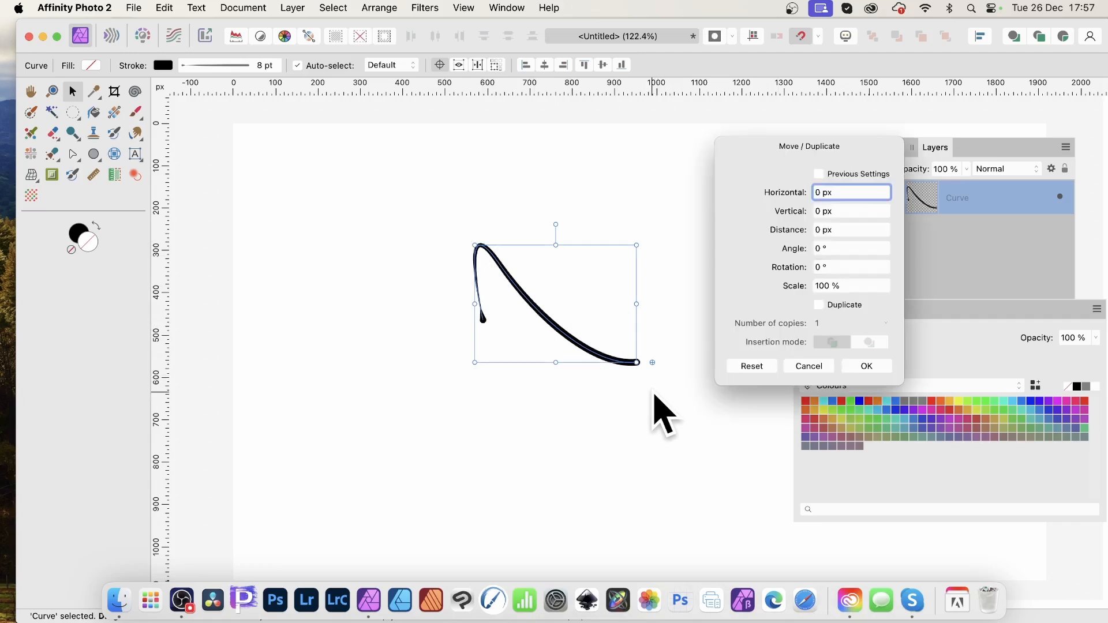
click(810, 267)
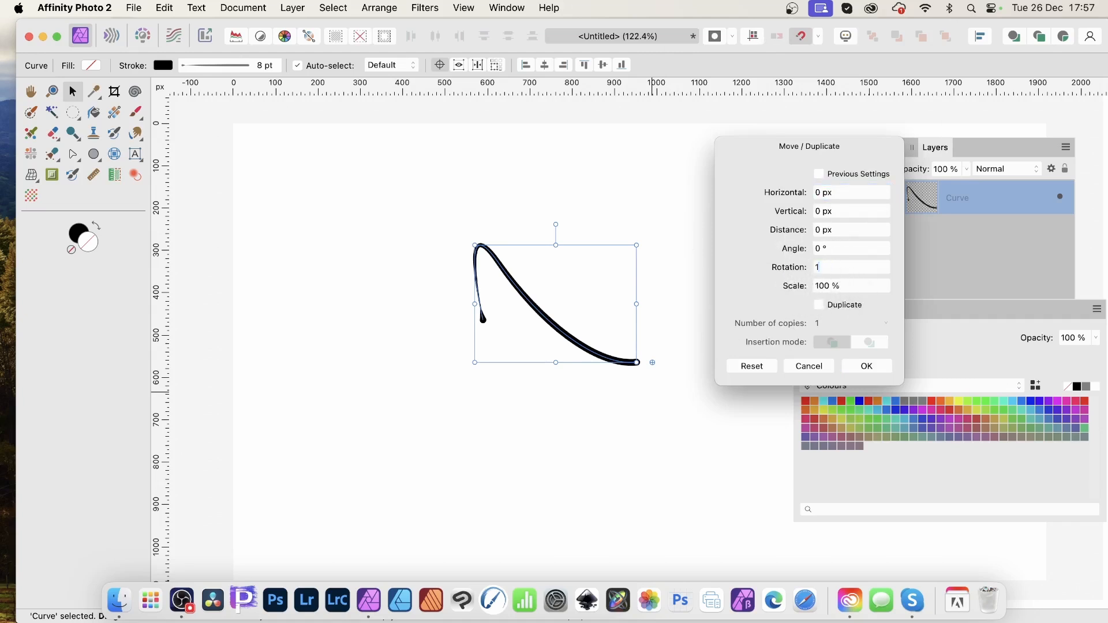
key(Tab)
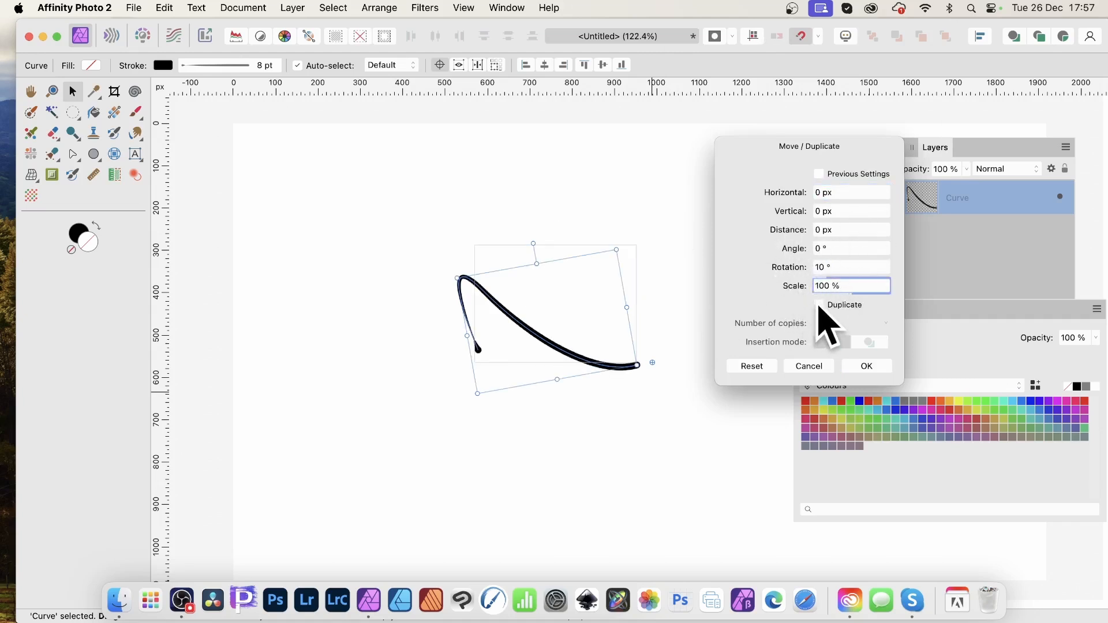
click(823, 305)
drag(757, 327, 782, 327)
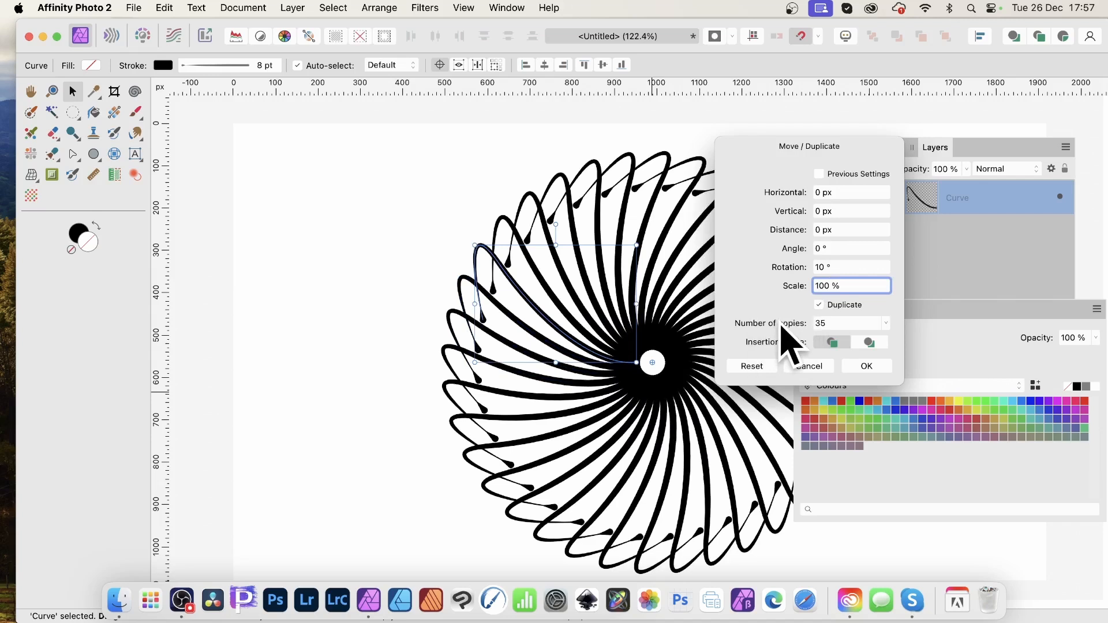
- Change the duplication to a 20° rotation with 18 copies
click(841, 268)
text(20)
key(Tab)
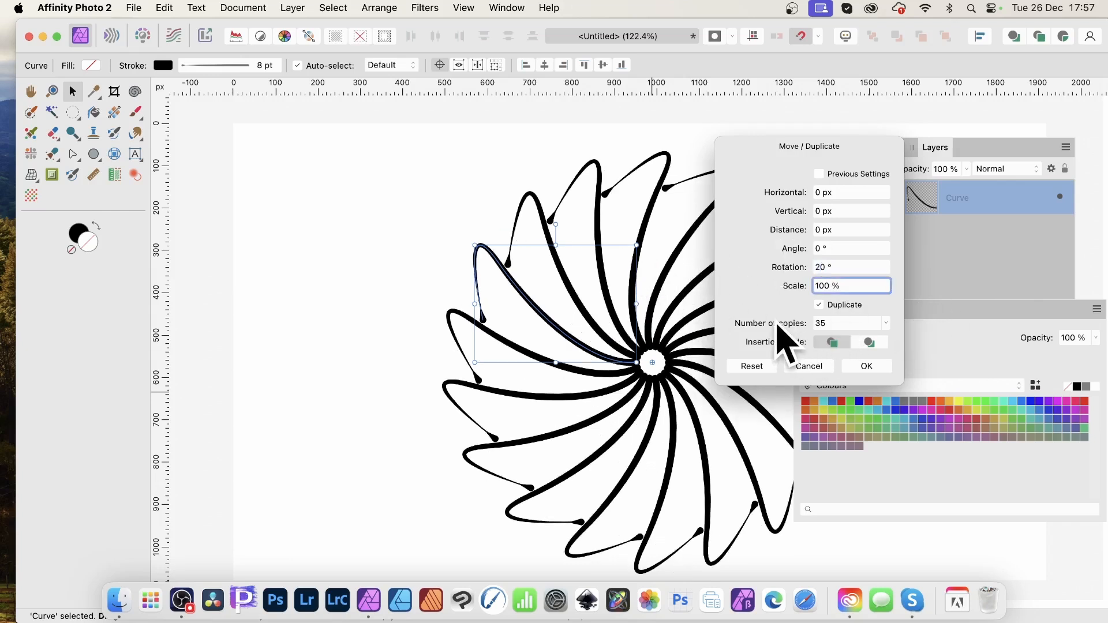
mouse_move(776, 320)
mouse_down()
mouse_move(792, 327)
mouse_move(778, 324)
mouse_move(781, 336)
mouse_up()
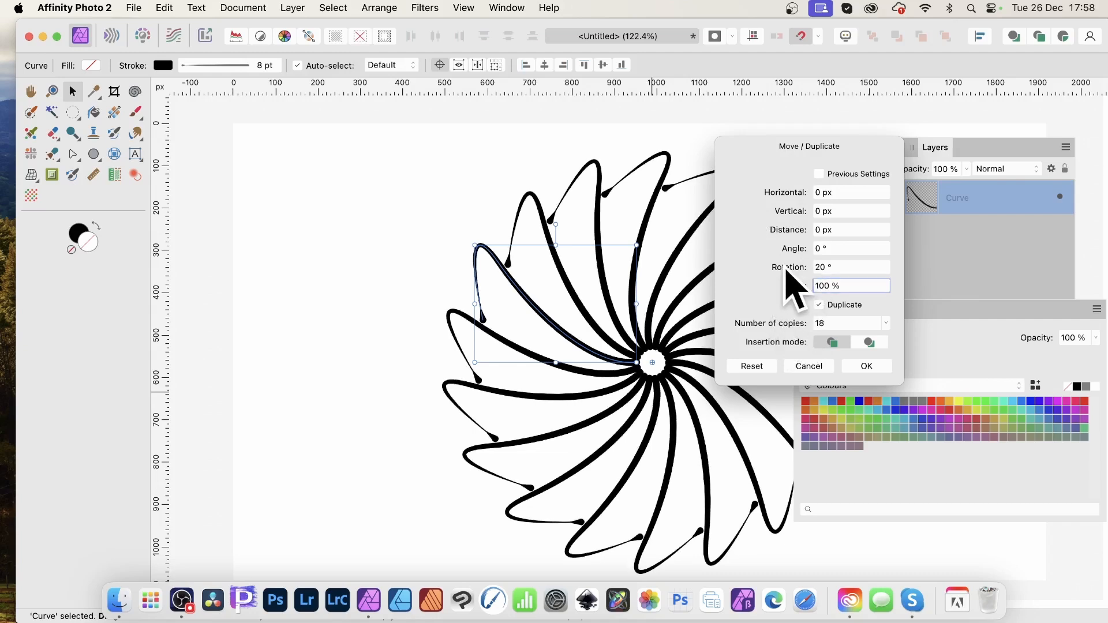
- Set the duplication to an 18° rotation with 20 copies and apply it
drag(792, 271, 789, 270)
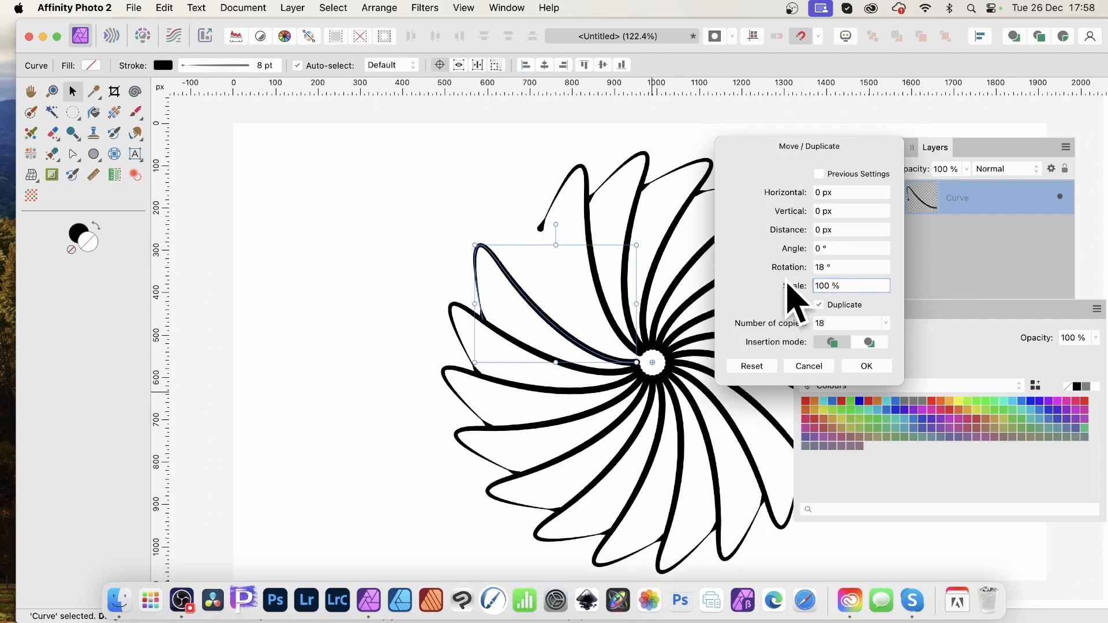
drag(771, 324, 774, 325)
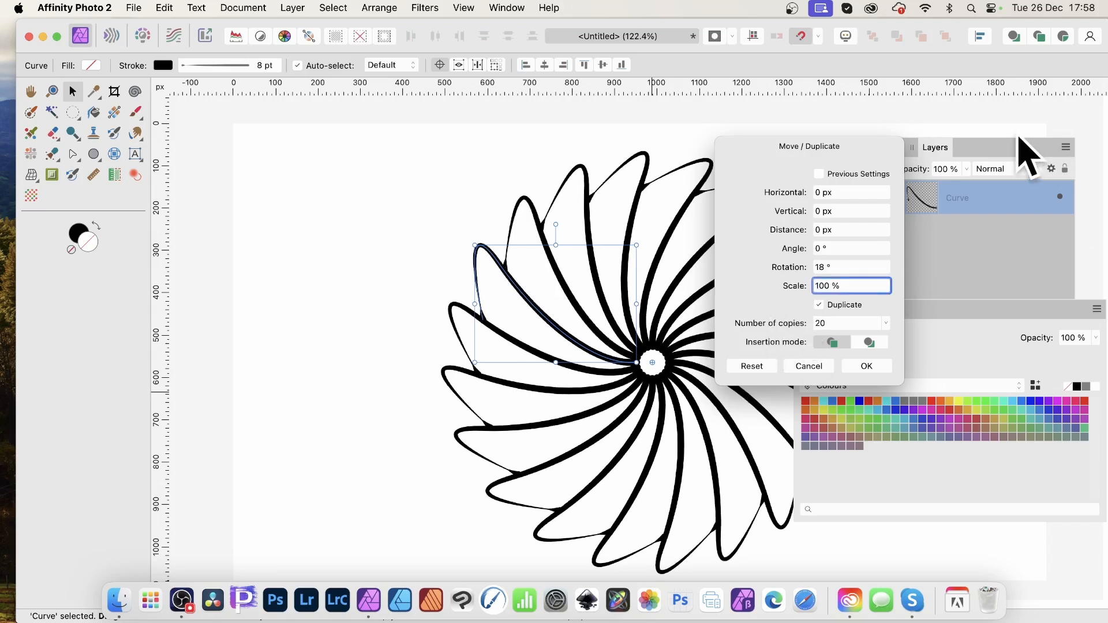
click(874, 368)
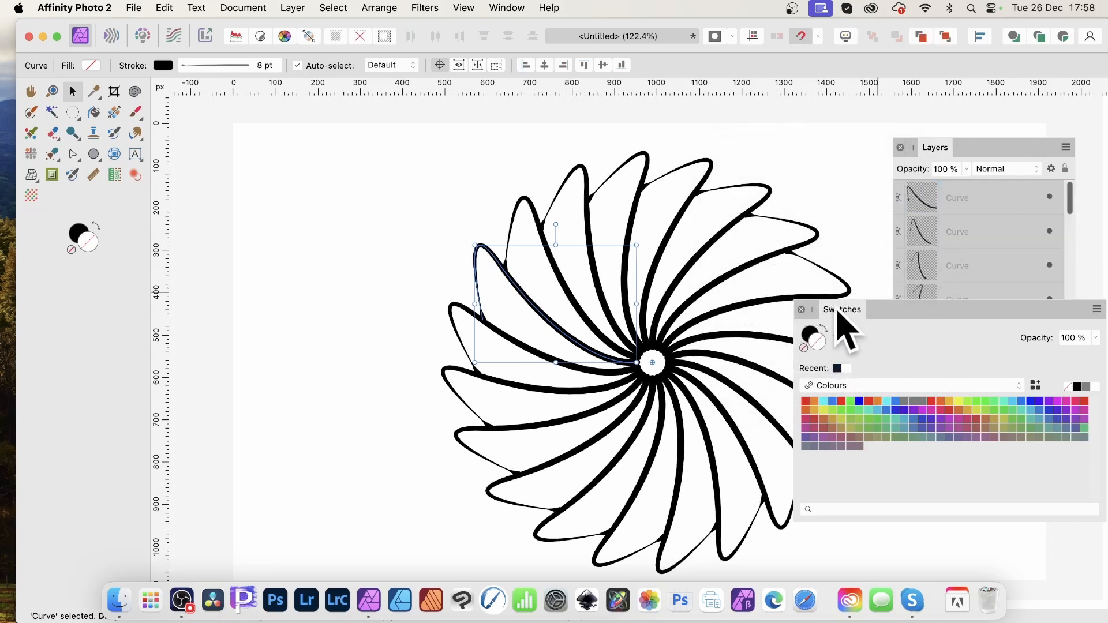
- Group all the curve layers and shift the group up and to the left on the page
drag(837, 309, 919, 380)
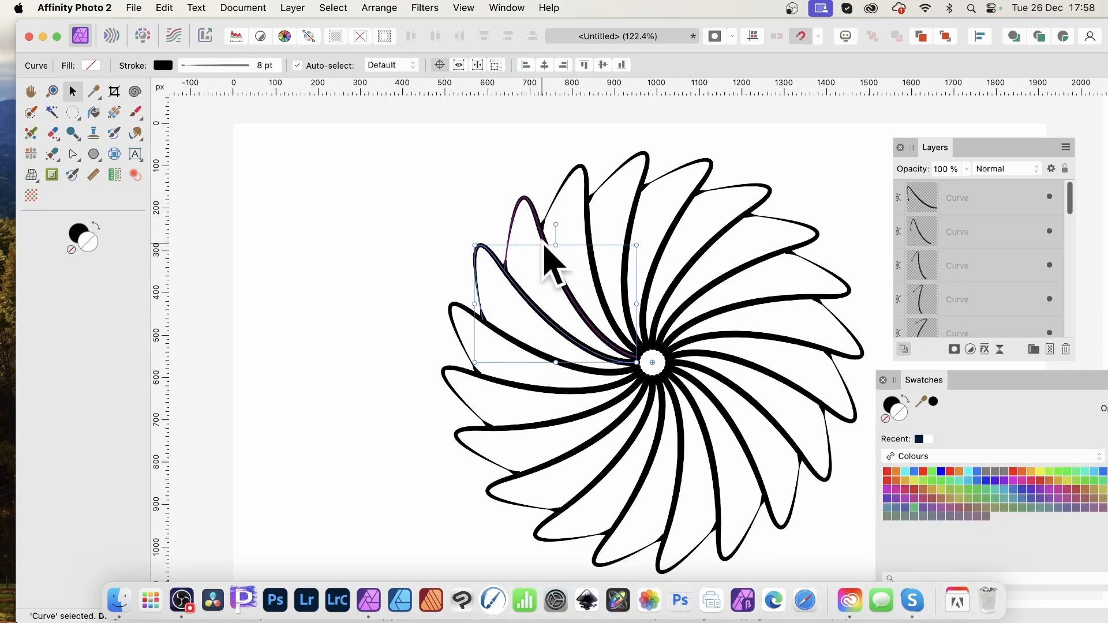
click(997, 199)
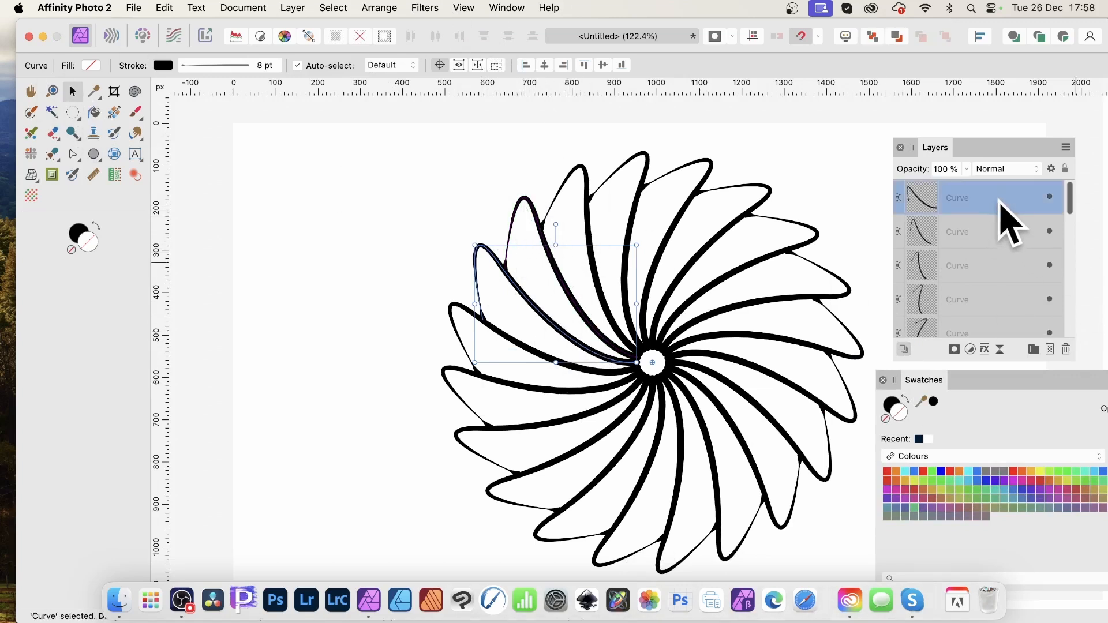
drag(1077, 207, 1081, 371)
shift+click(940, 319)
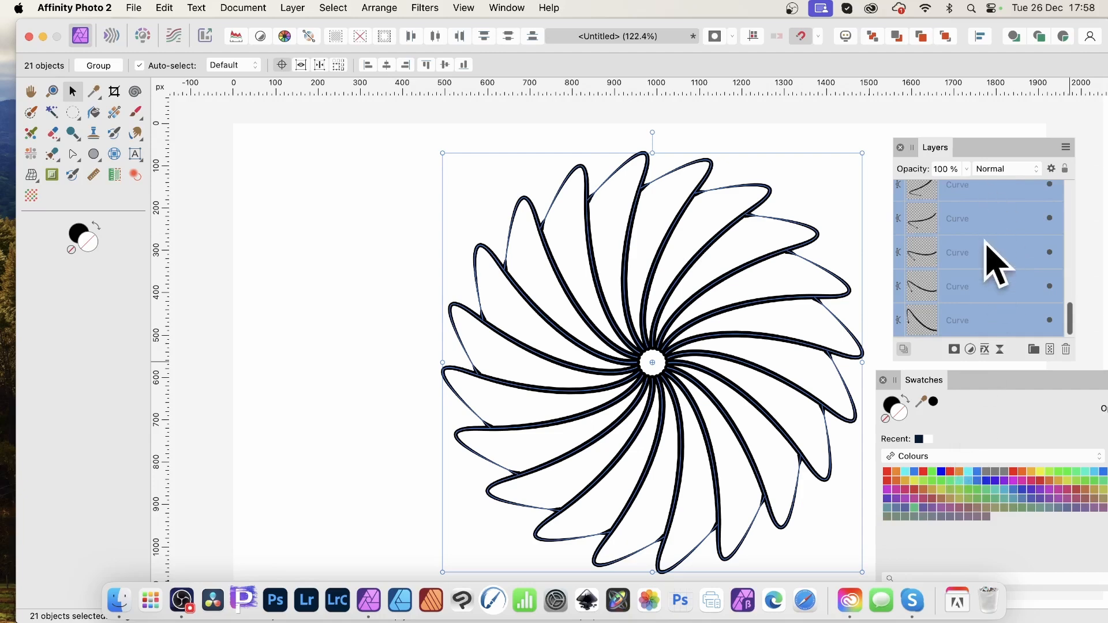
drag(1072, 322, 1085, 206)
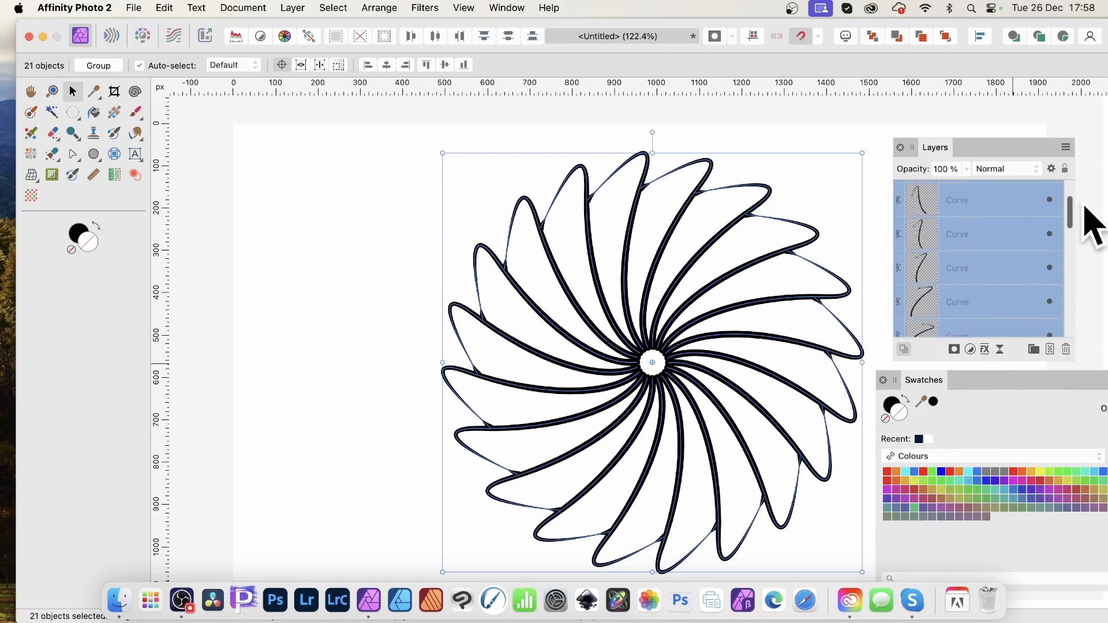
right_click(988, 209)
click(969, 420)
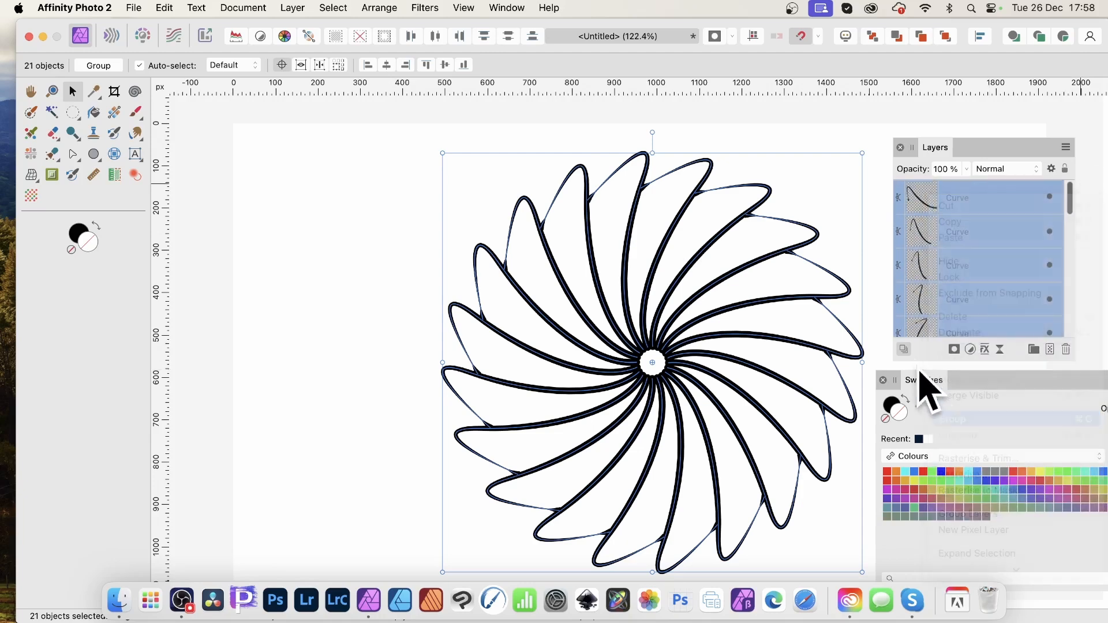
drag(655, 354, 584, 329)
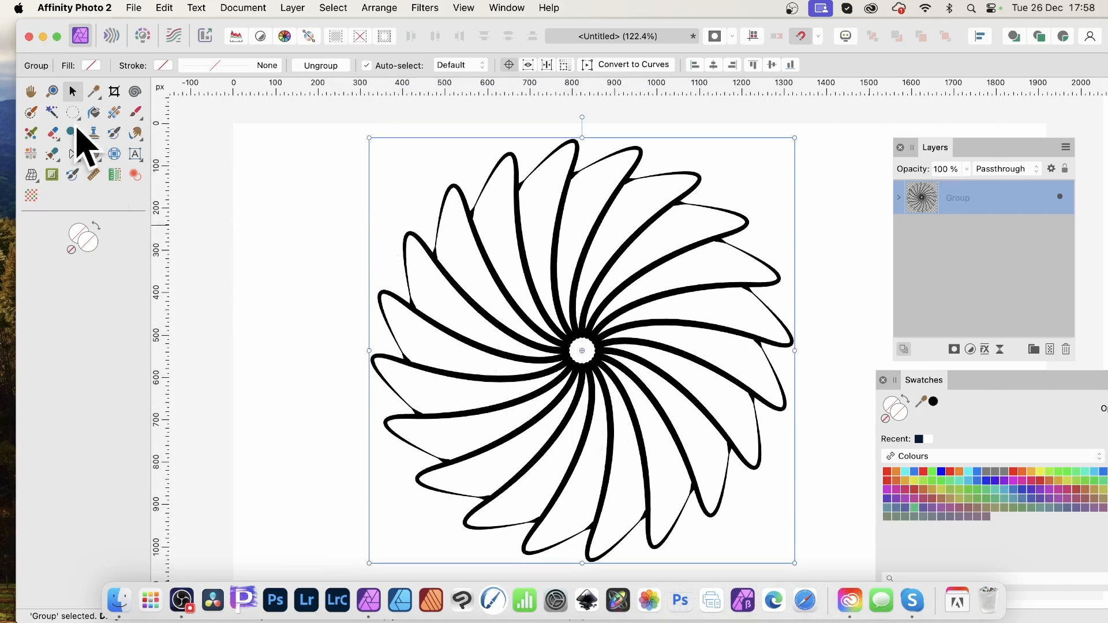
- Draw a small ellipse about 95 px wide over the hole at the flower's centre and fill it black
click(92, 155)
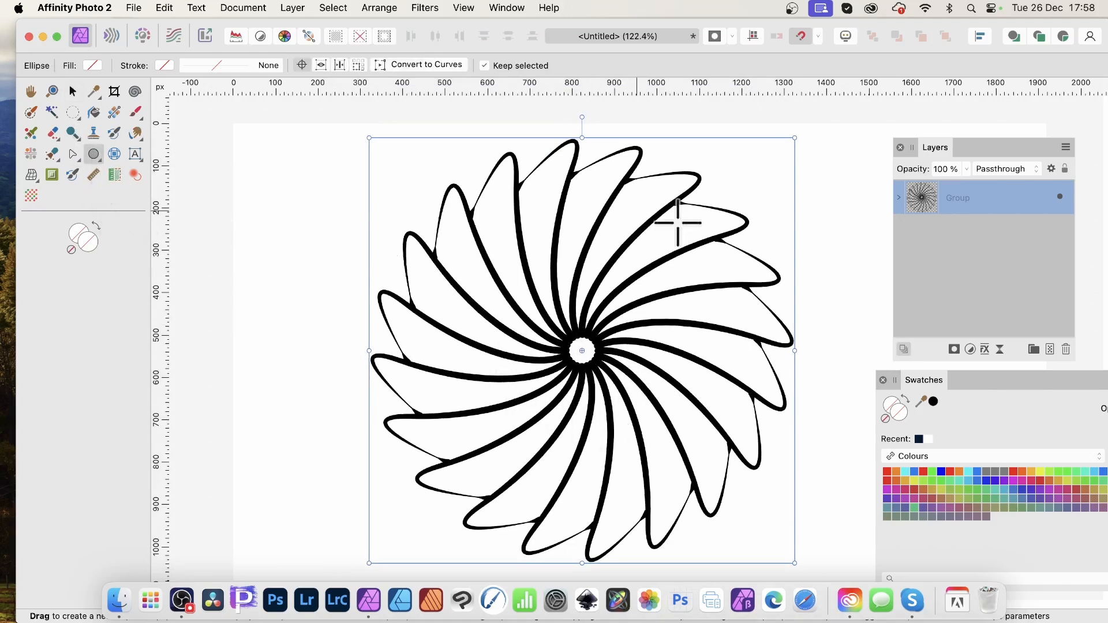
click(98, 157)
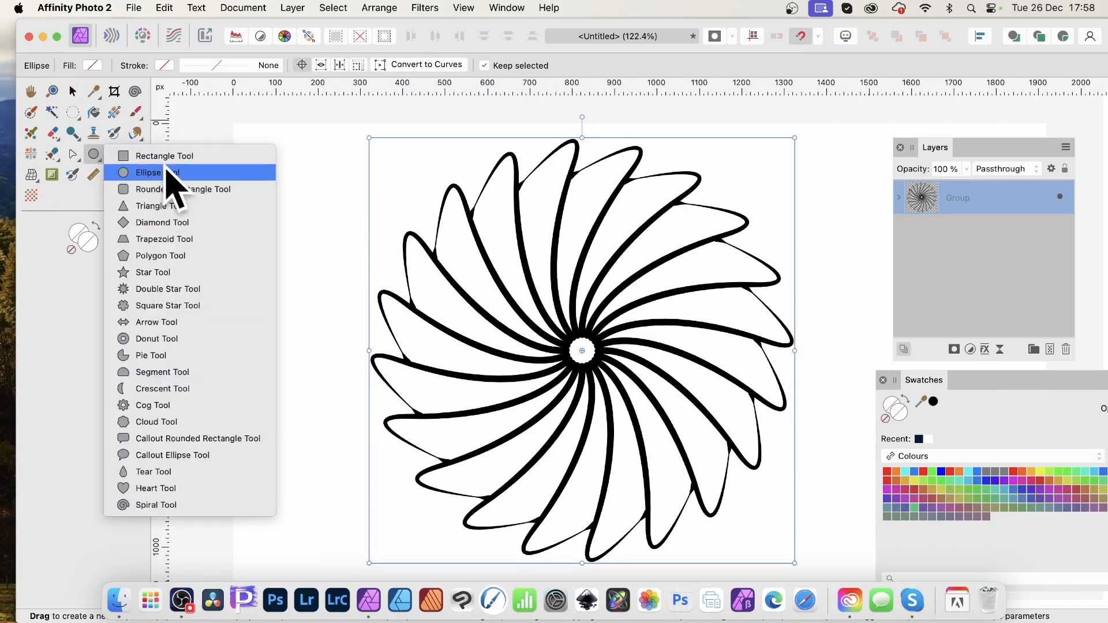
click(165, 168)
drag(560, 332, 600, 371)
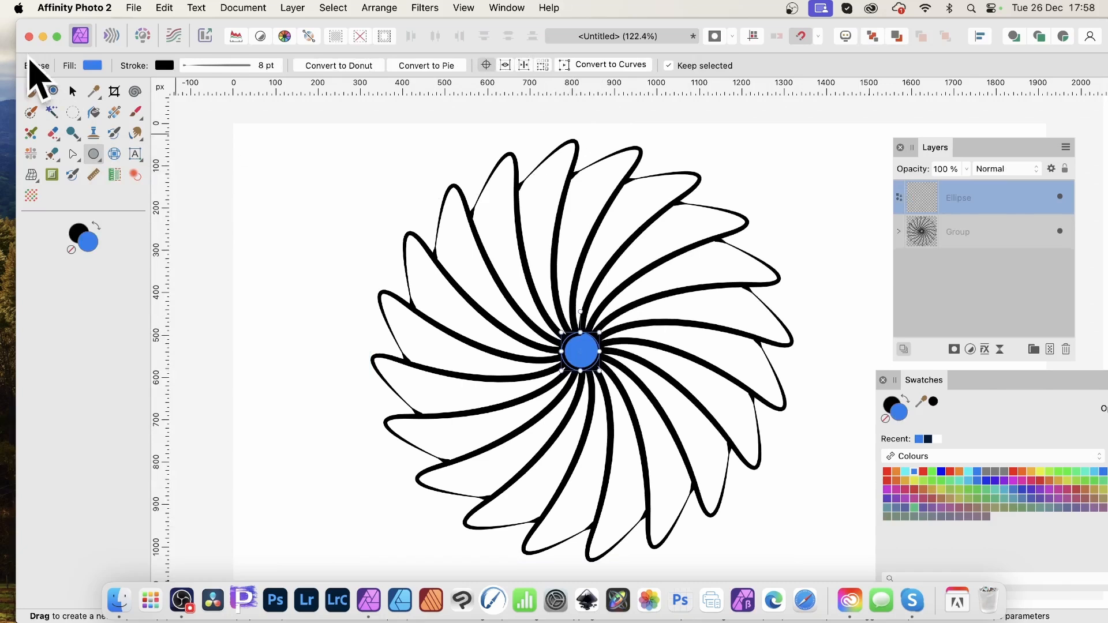
click(92, 65)
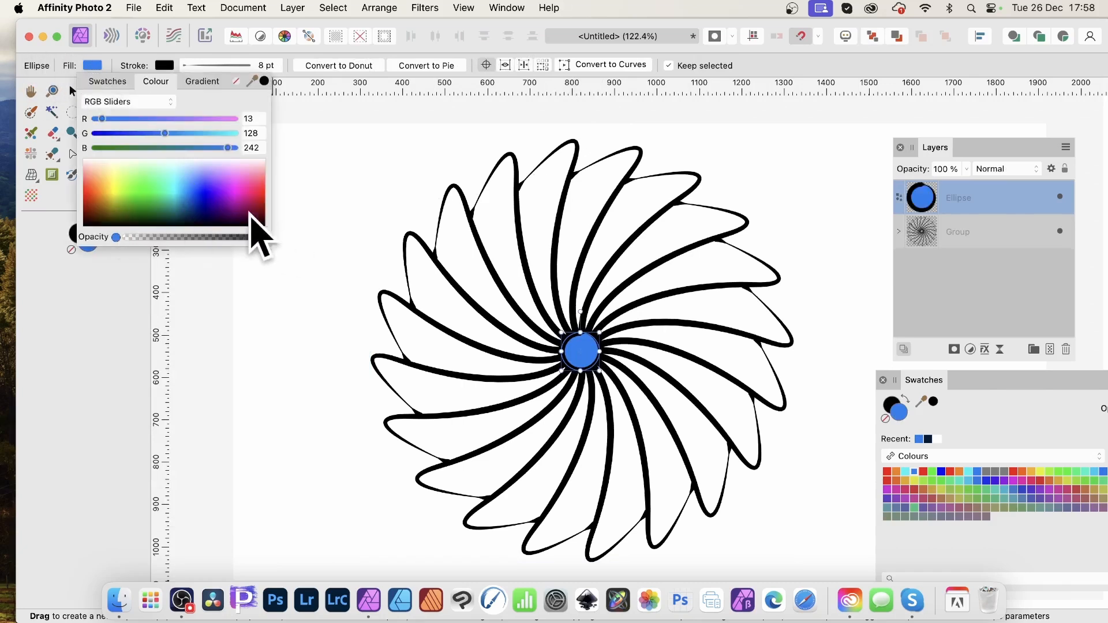
click(208, 220)
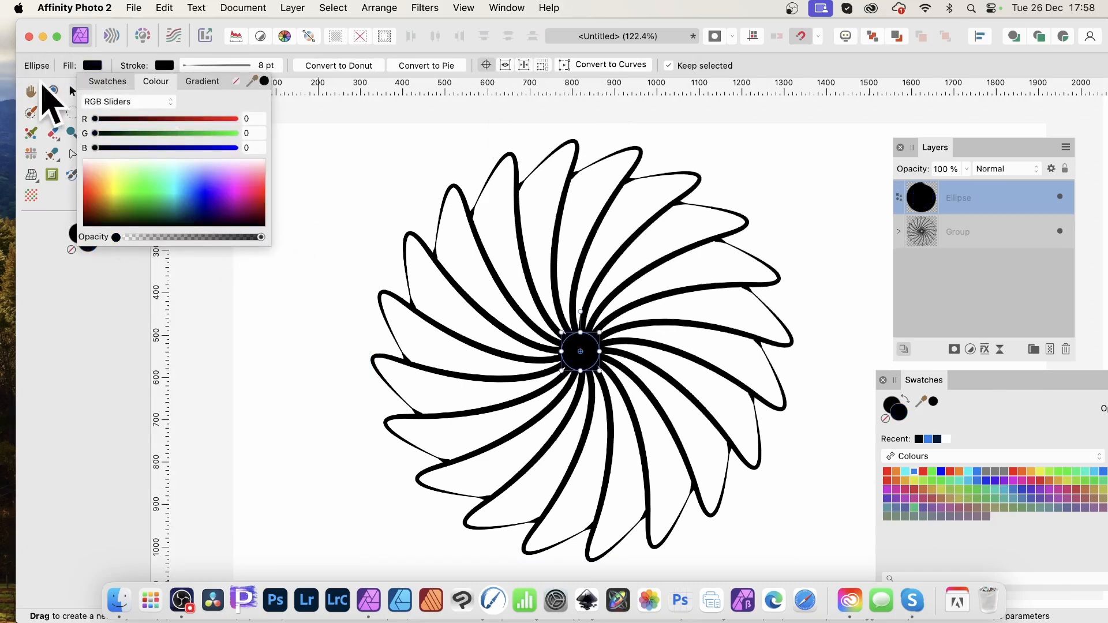
- Group the black centre ellipse together with the existing curve group
click(72, 91)
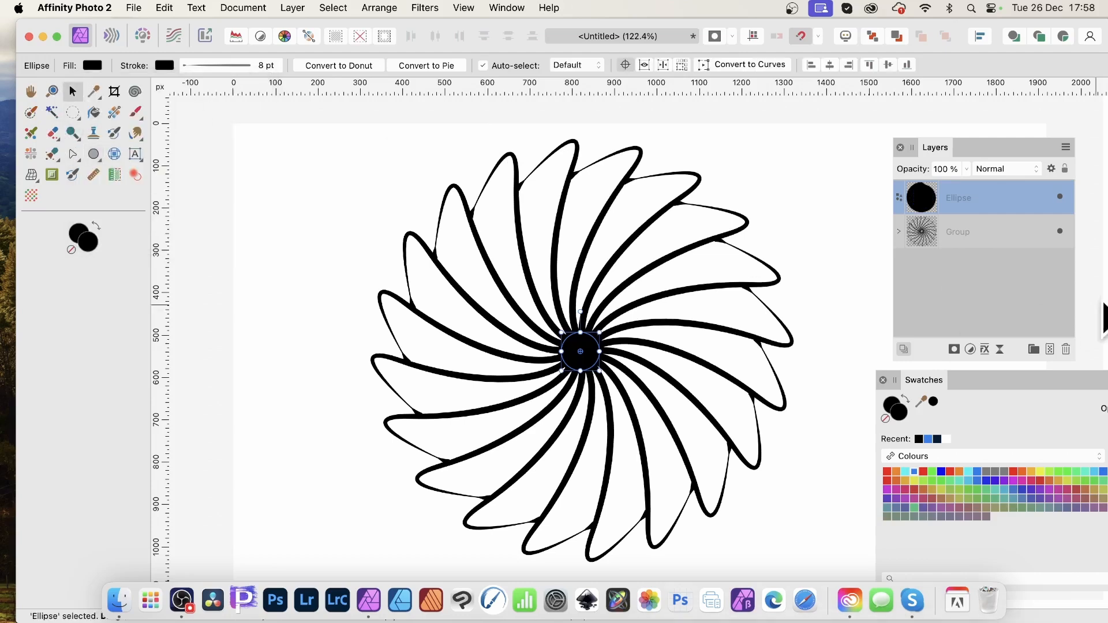
shift+click(972, 234)
right_click(971, 232)
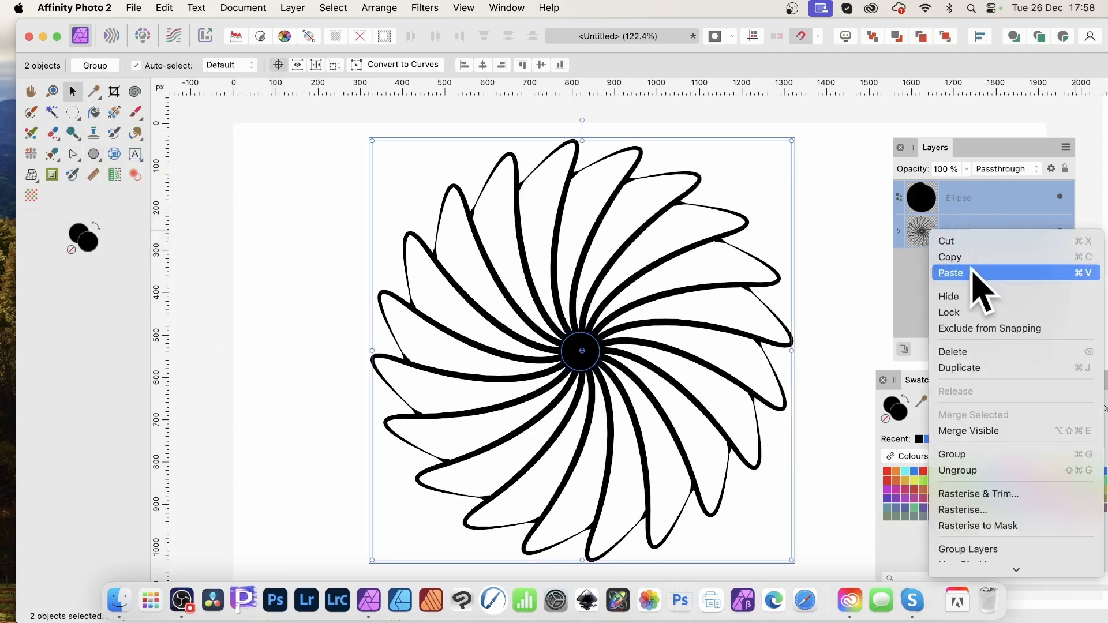
click(978, 456)
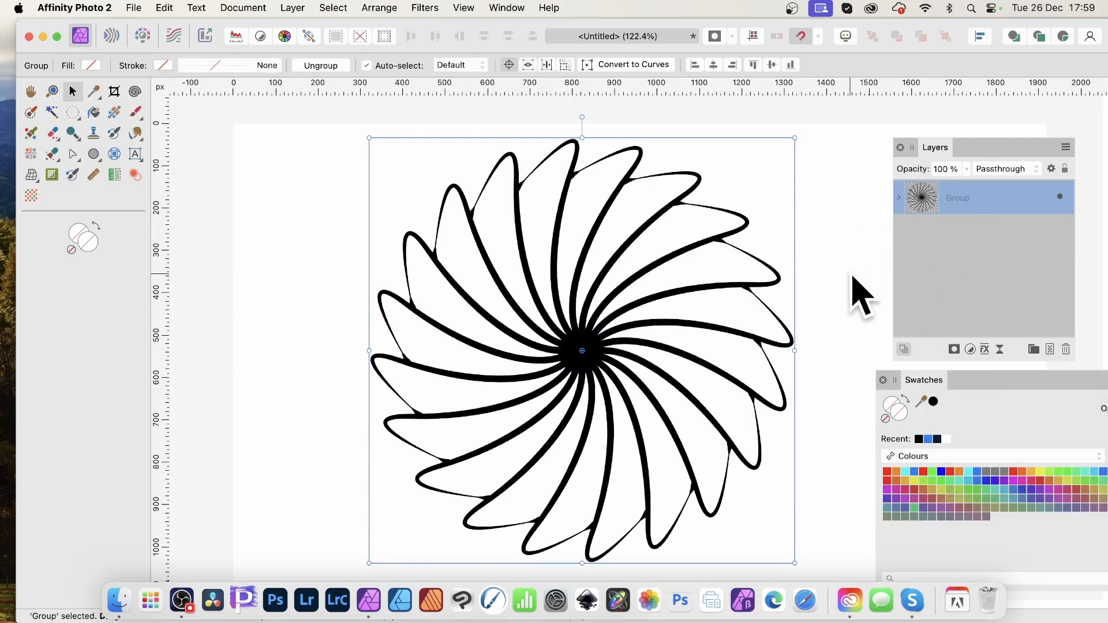
- Rasterise the combined flower group into a pixel layer
click(290, 9)
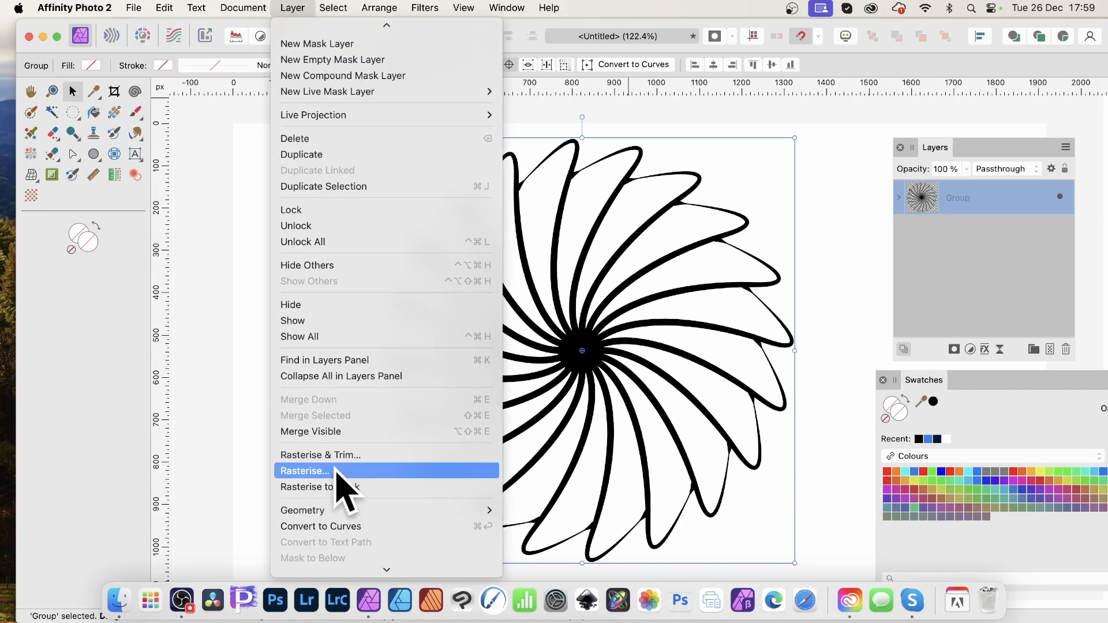
click(304, 472)
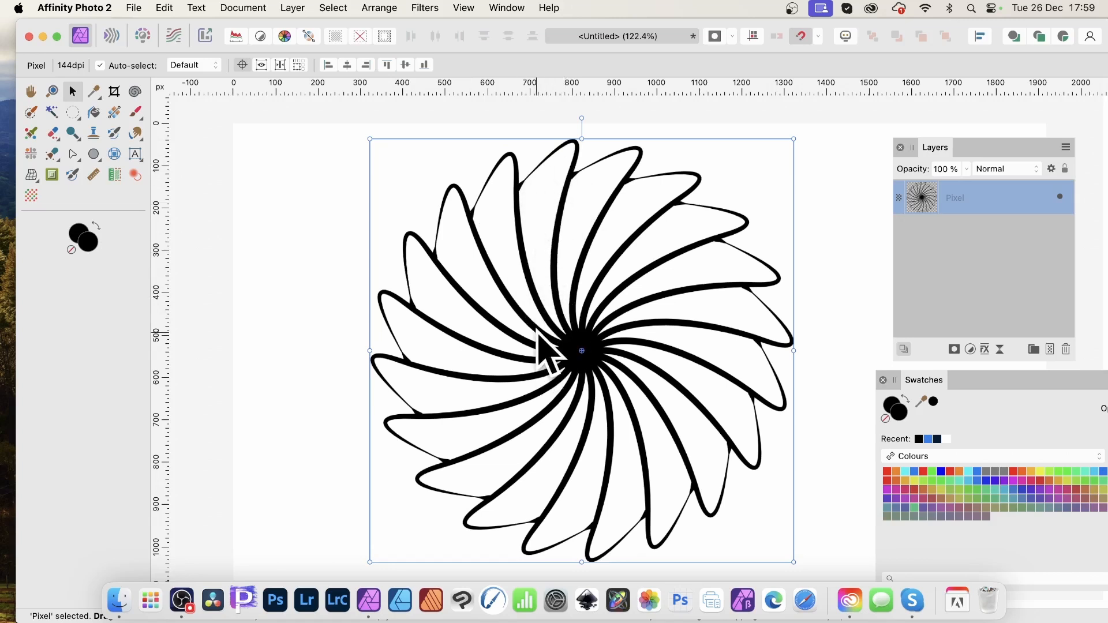
- Undo the black test fill and flood-fill four spaced petals around the flower with turquoise
click(95, 114)
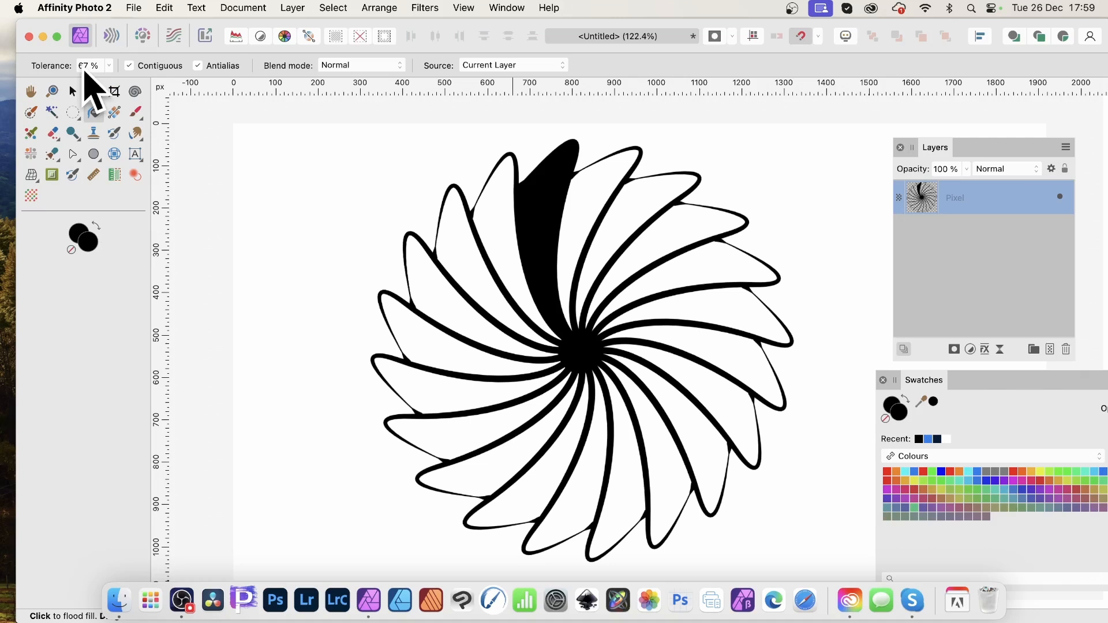
click(959, 480)
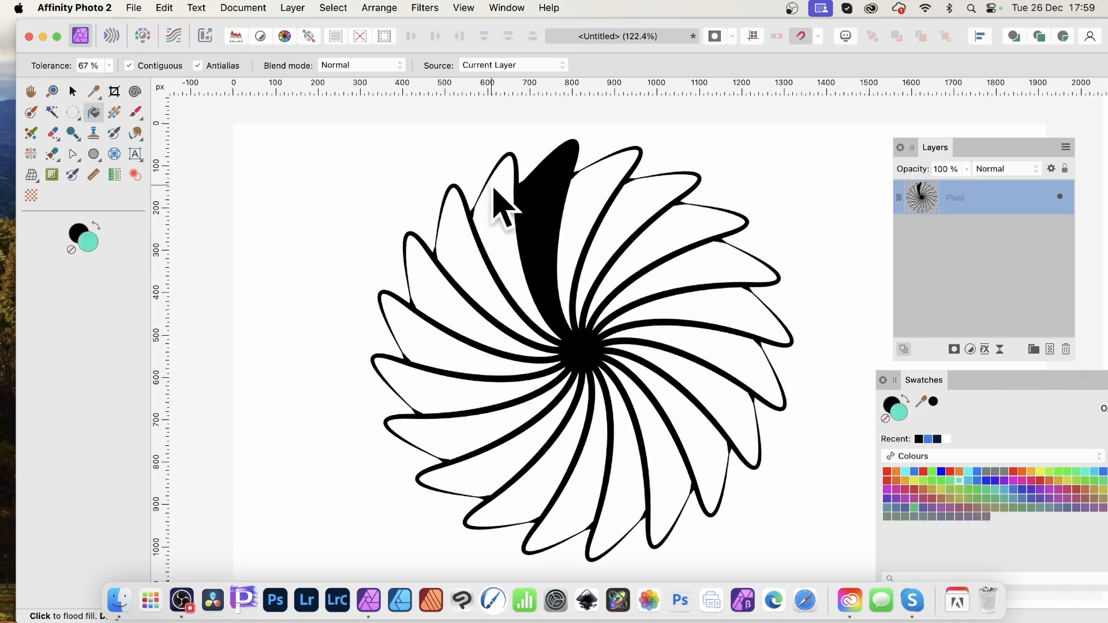
key(super+z)
click(554, 206)
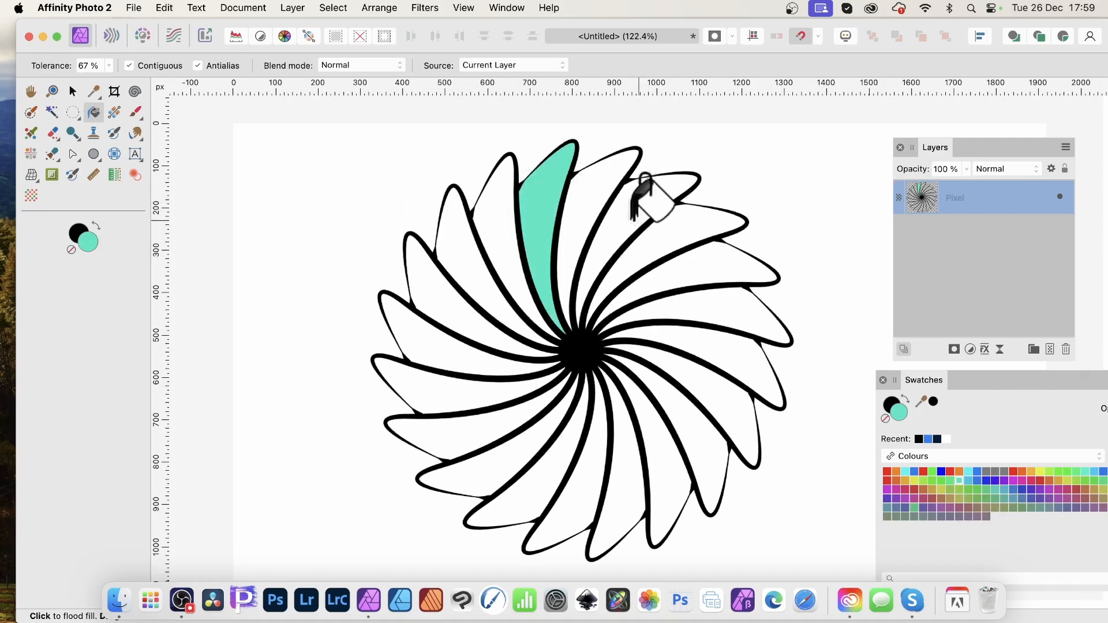
click(698, 263)
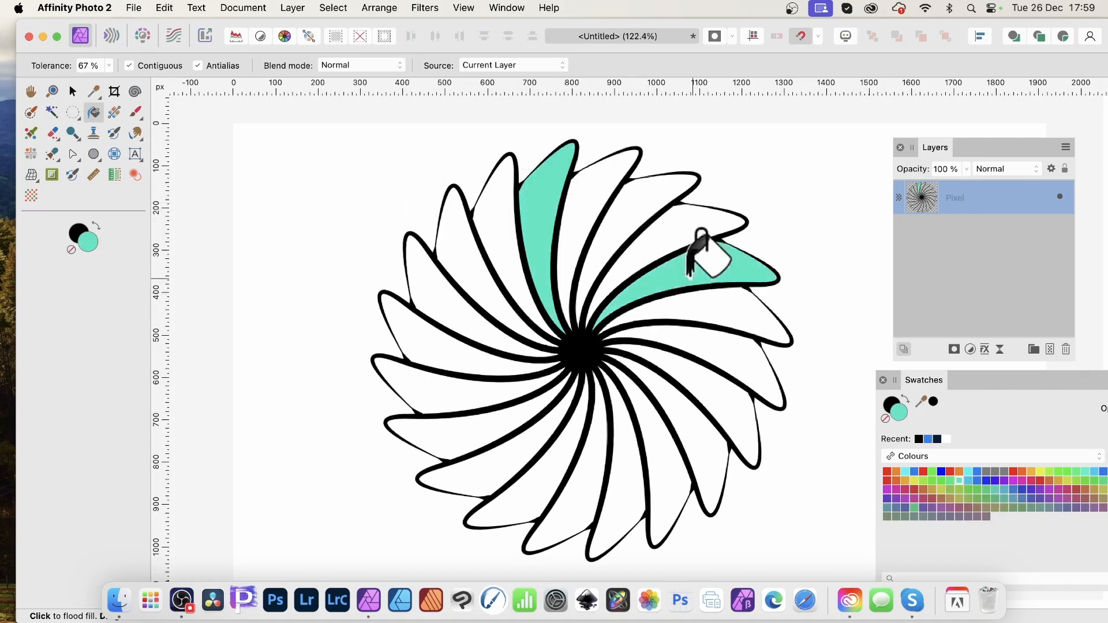
click(681, 420)
click(505, 411)
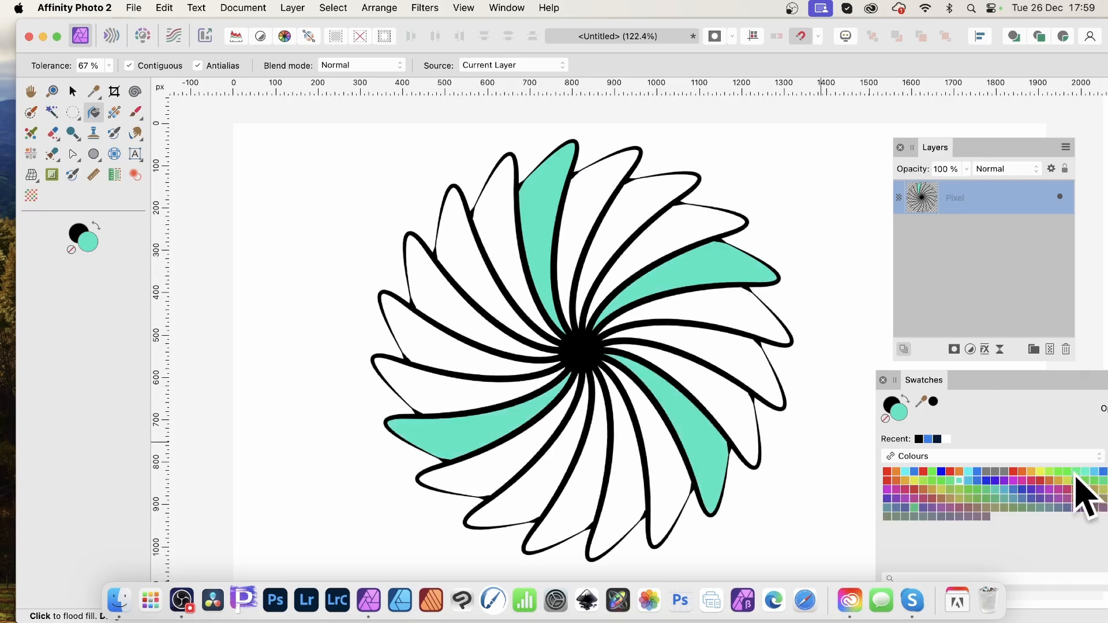
- Flood-fill three white petals with orange: two in the upper half and one at the bottom, undoing the stray fill
click(1022, 472)
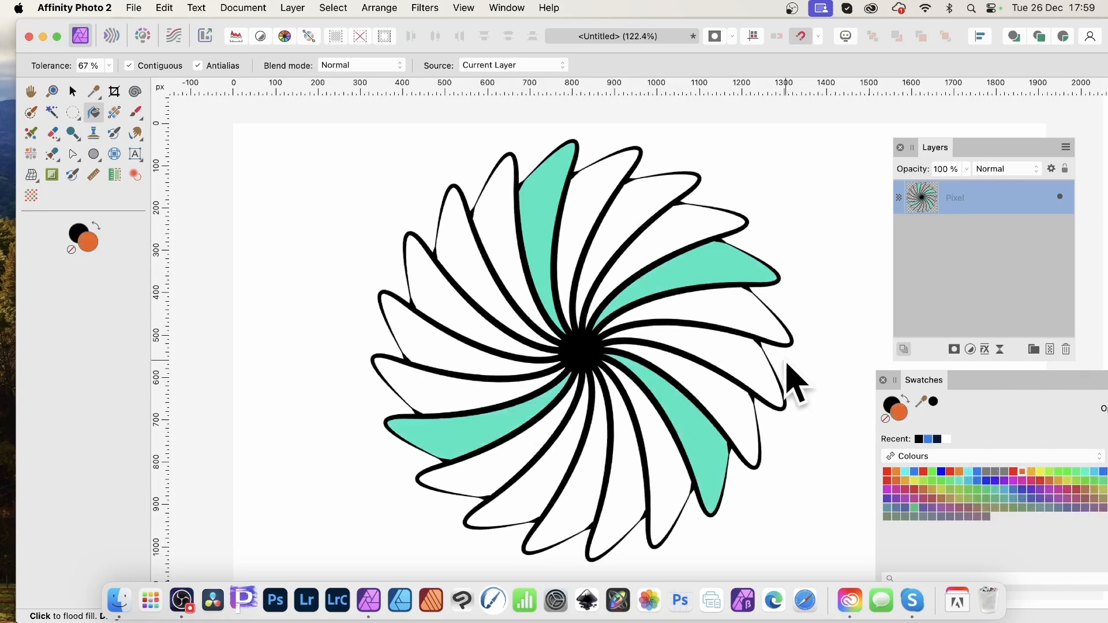
click(505, 226)
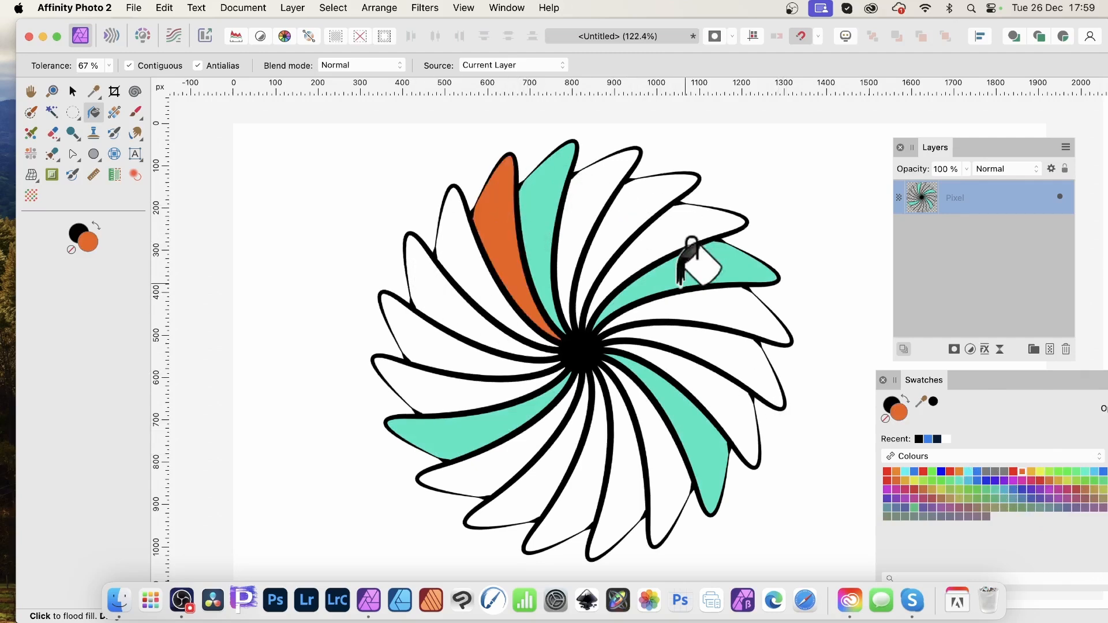
click(665, 257)
key(super+z)
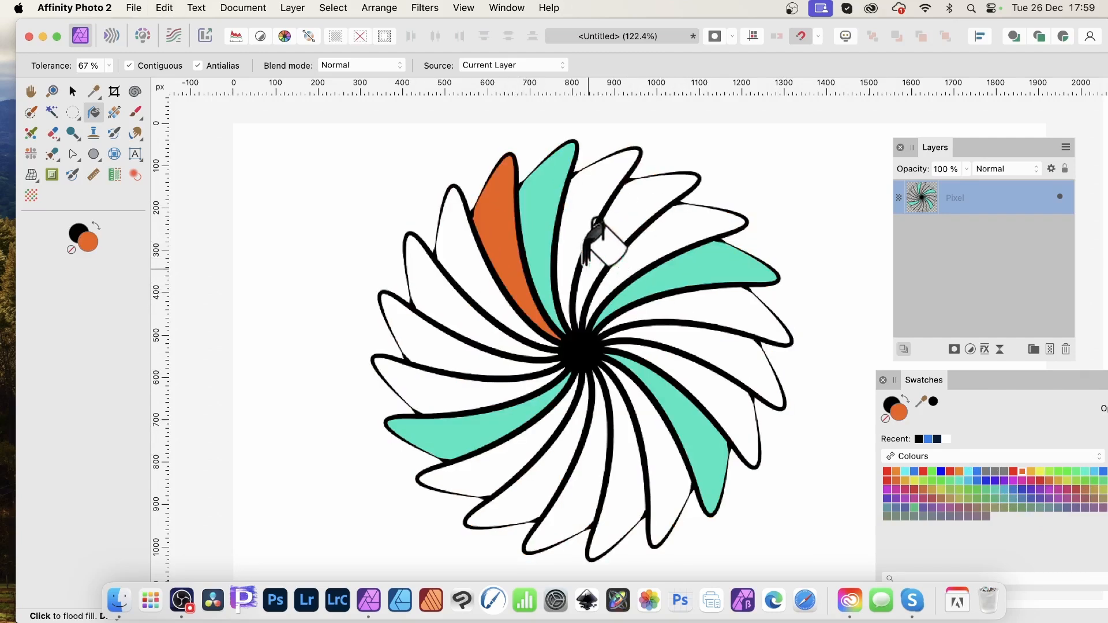
click(614, 234)
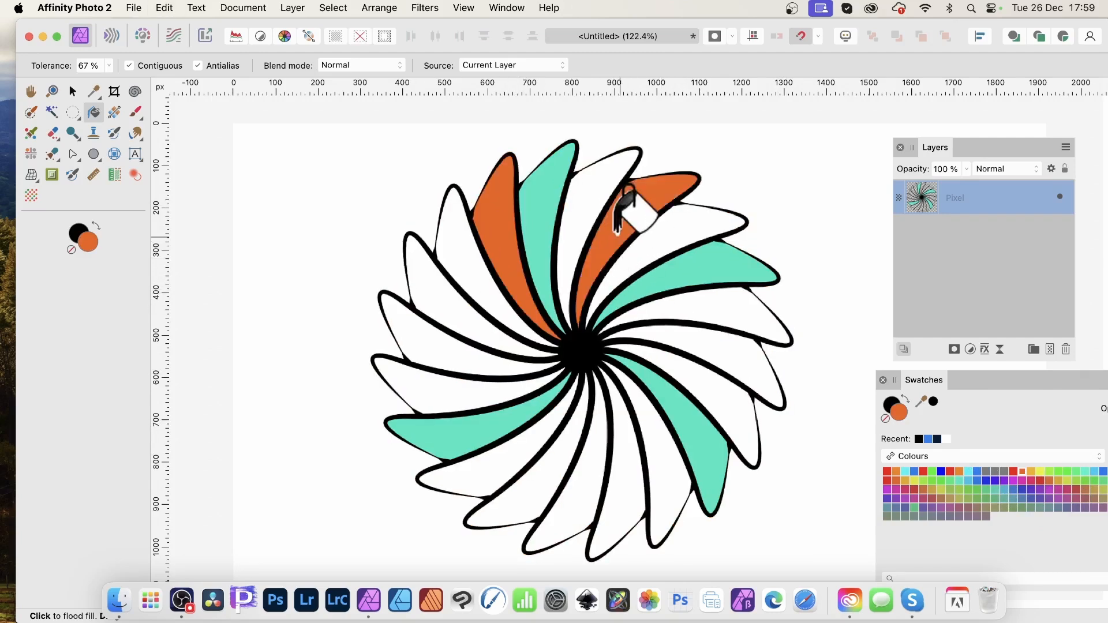
click(595, 410)
- Flood-fill two white petals with red and three others, at the upper right, lower right and bottom, with yellow
click(952, 473)
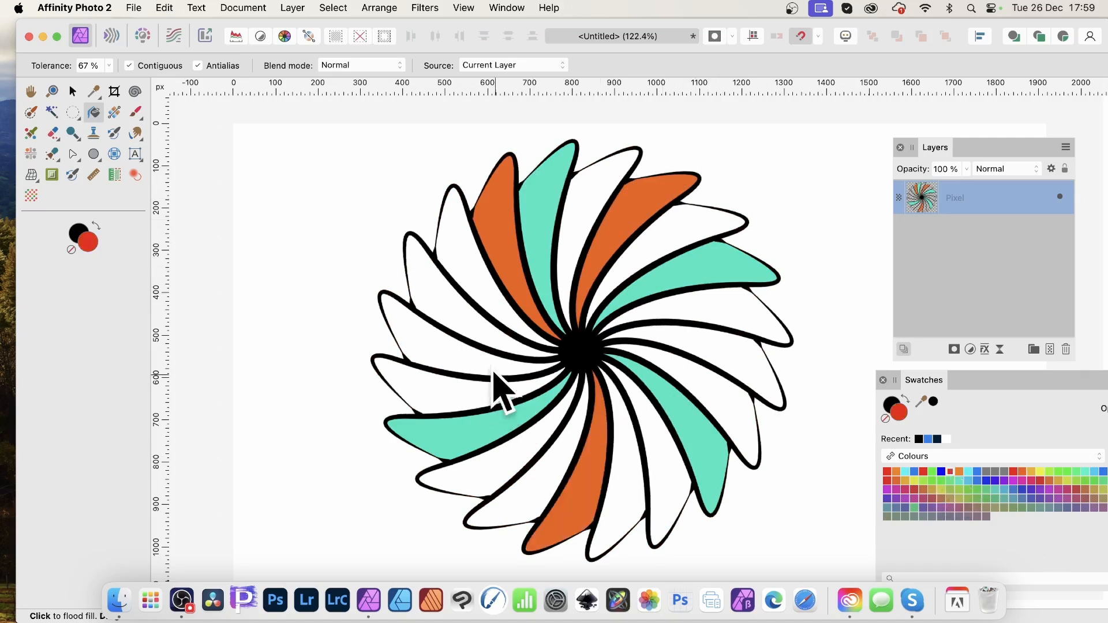
click(478, 338)
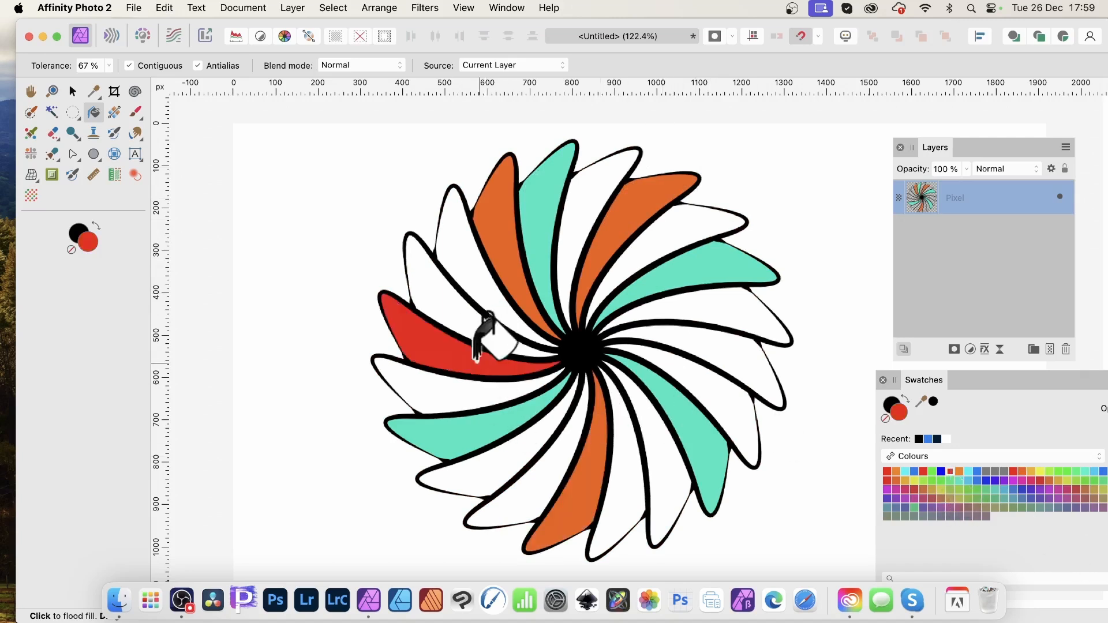
click(583, 199)
click(1039, 472)
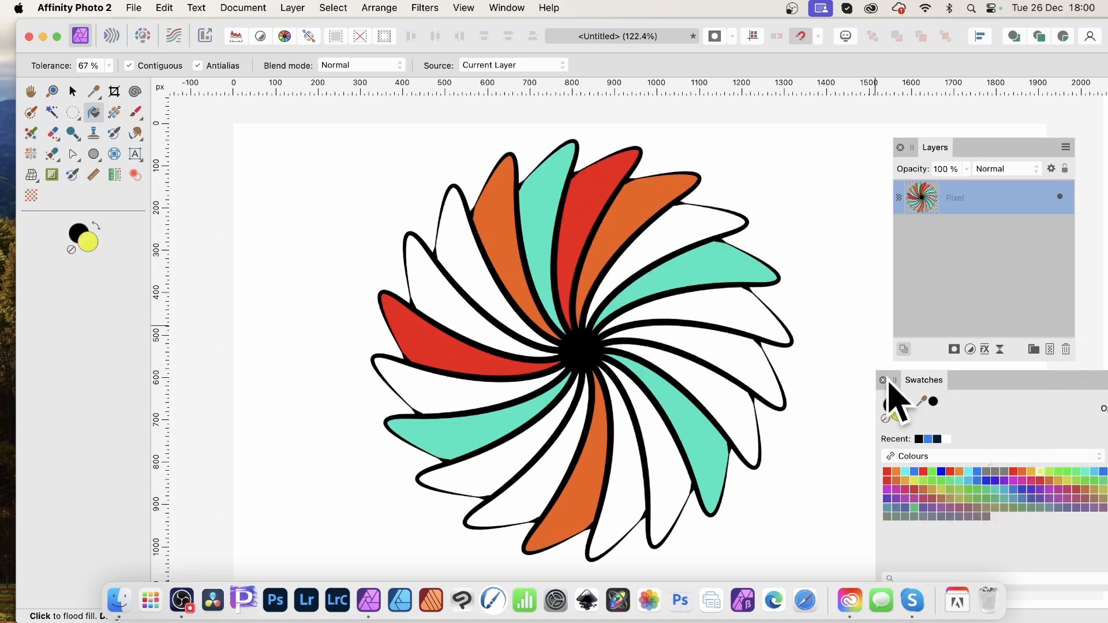
click(684, 213)
click(710, 393)
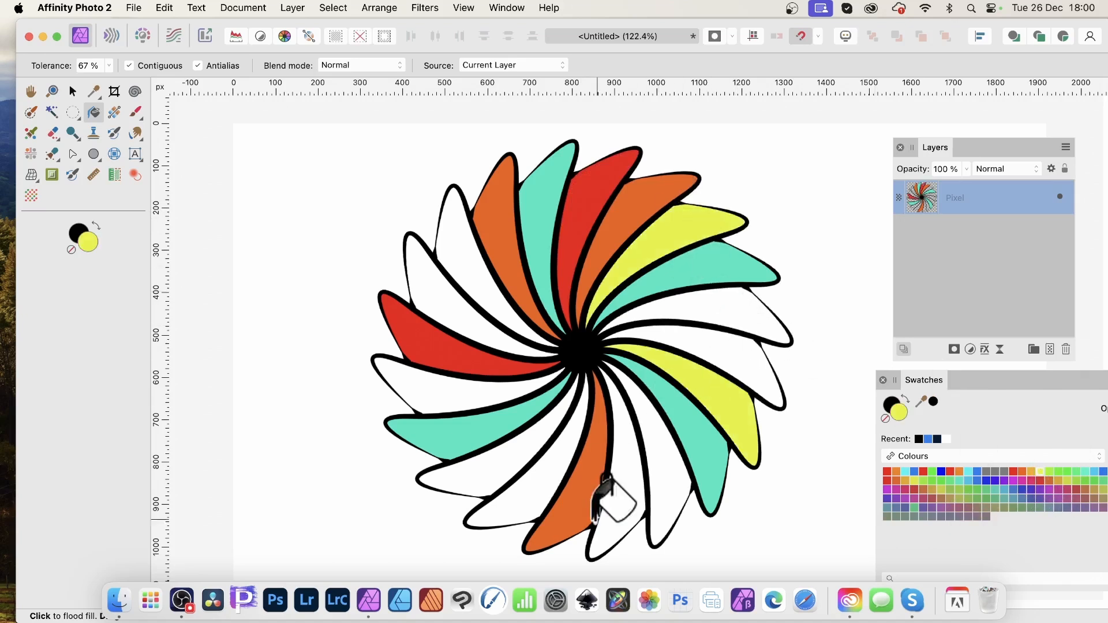
click(632, 479)
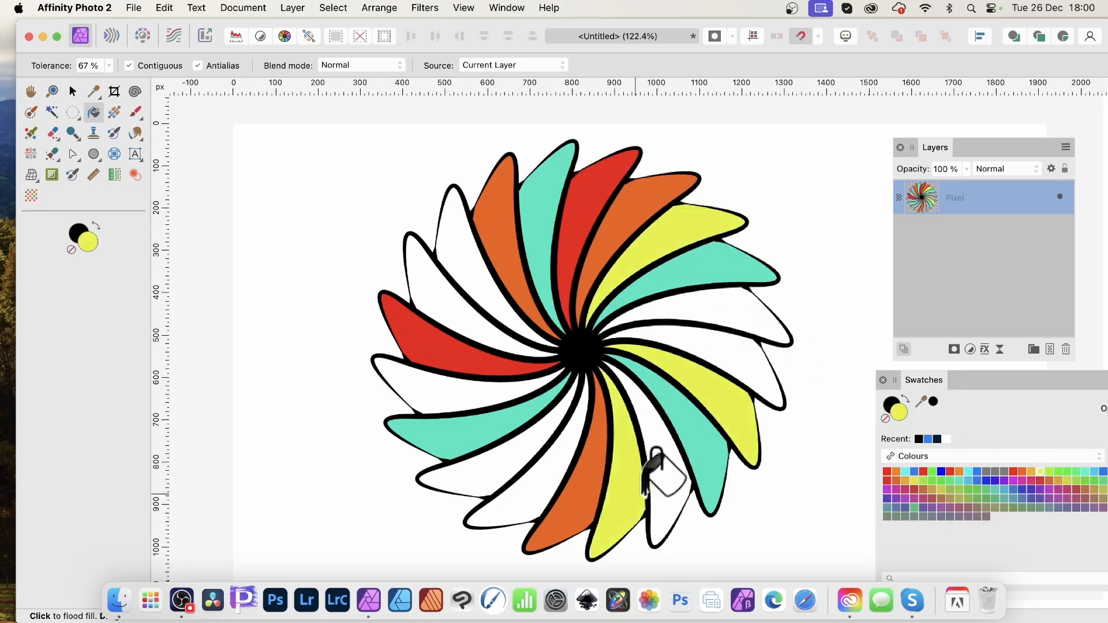
- Flood-fill the lower-left and upper-left petals with purple and two opposite petals in the upper half with olive green
click(914, 498)
click(557, 443)
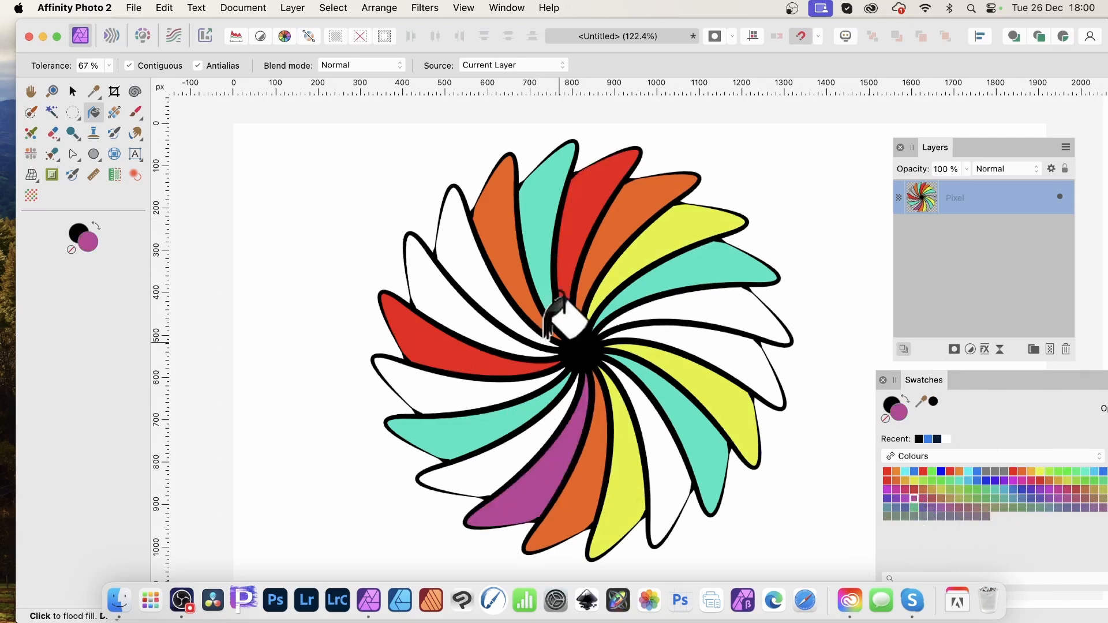
click(496, 318)
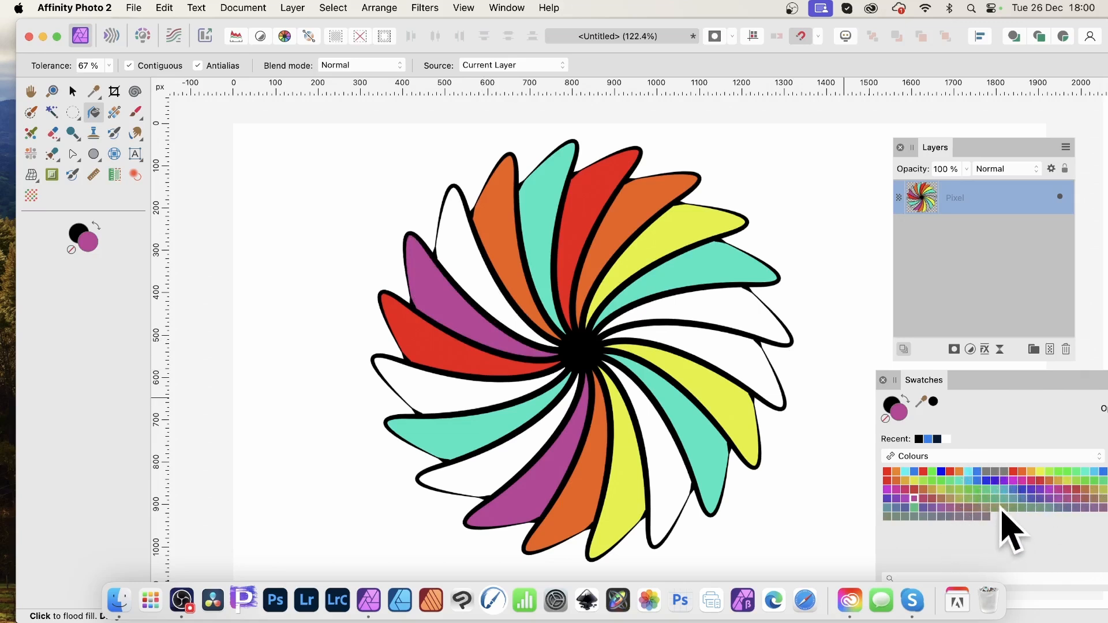
click(465, 256)
click(738, 306)
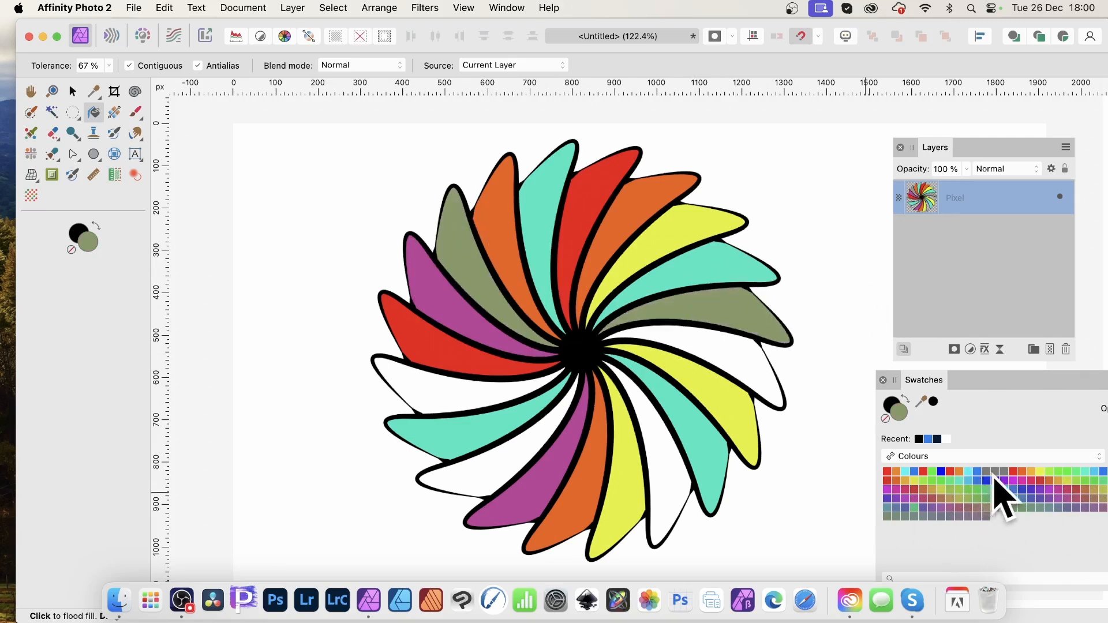
- Flood-fill two of the remaining white petals with bright green and the last two with blue
click(1069, 472)
click(739, 332)
click(430, 367)
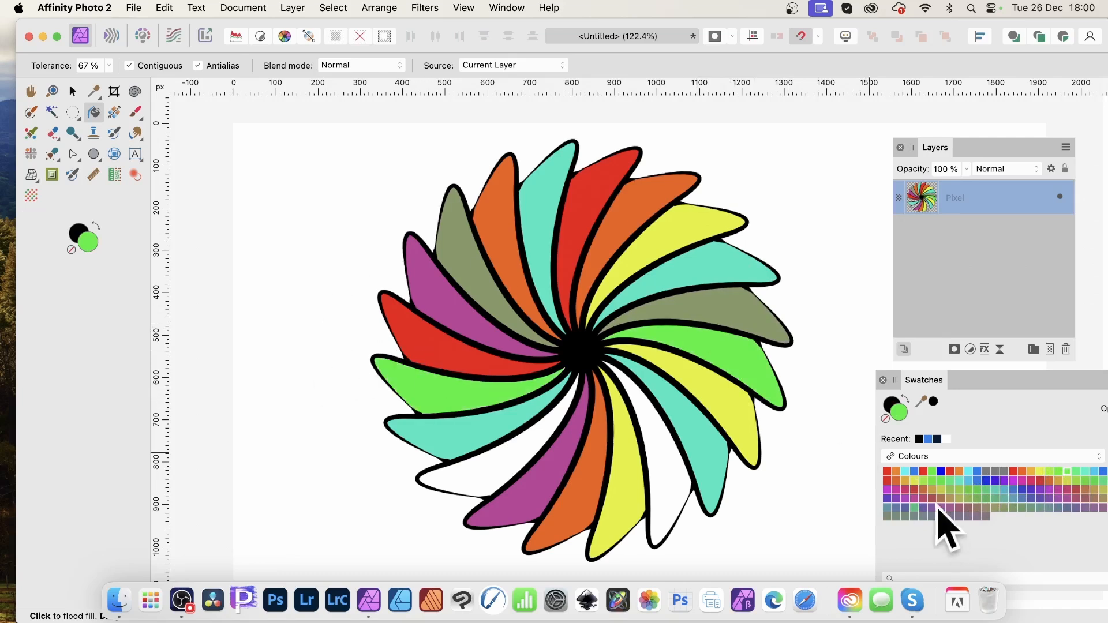
click(915, 472)
click(489, 478)
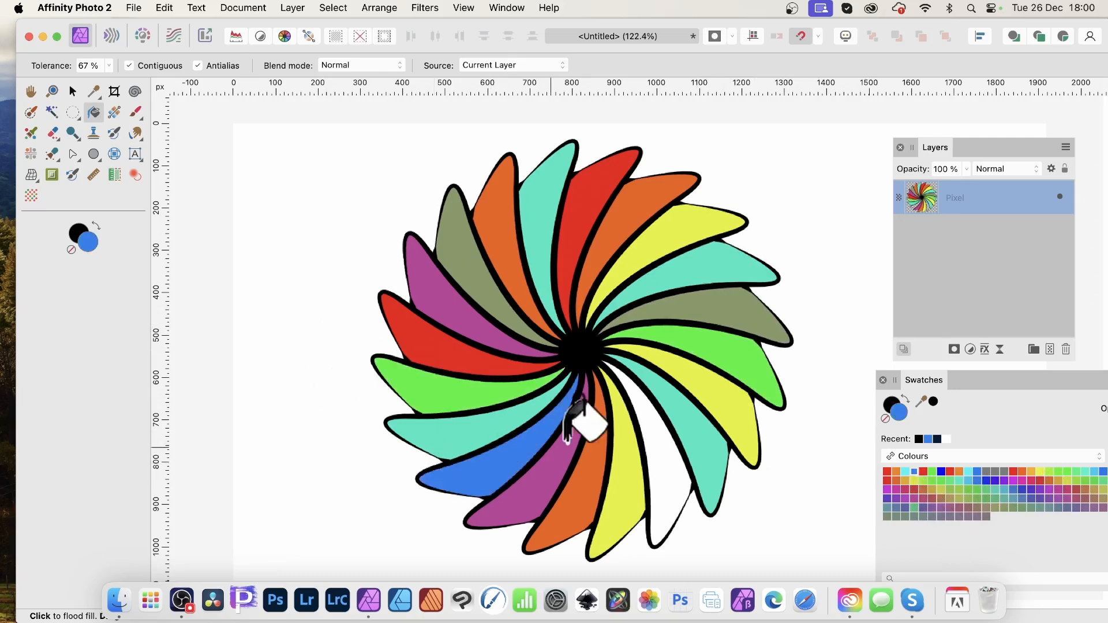
click(671, 459)
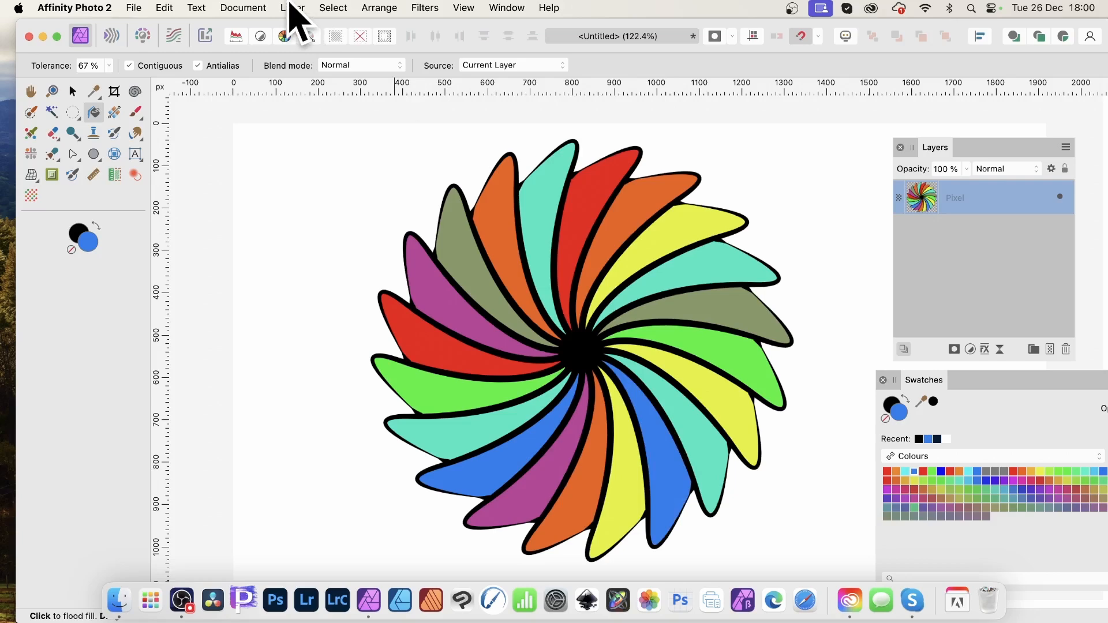
- Move the coloured flower slightly up and to the left and open the Move / Duplicate settings for it
click(72, 91)
mouse_move(629, 297)
mouse_down()
mouse_move(622, 310)
mouse_move(619, 291)
mouse_up()
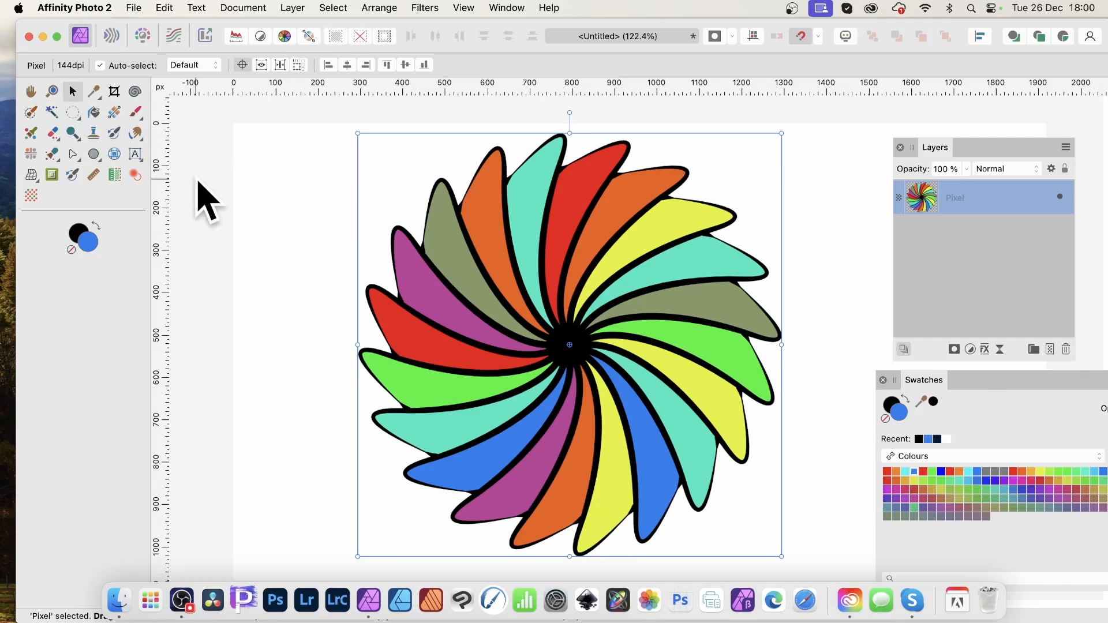
key(Return)
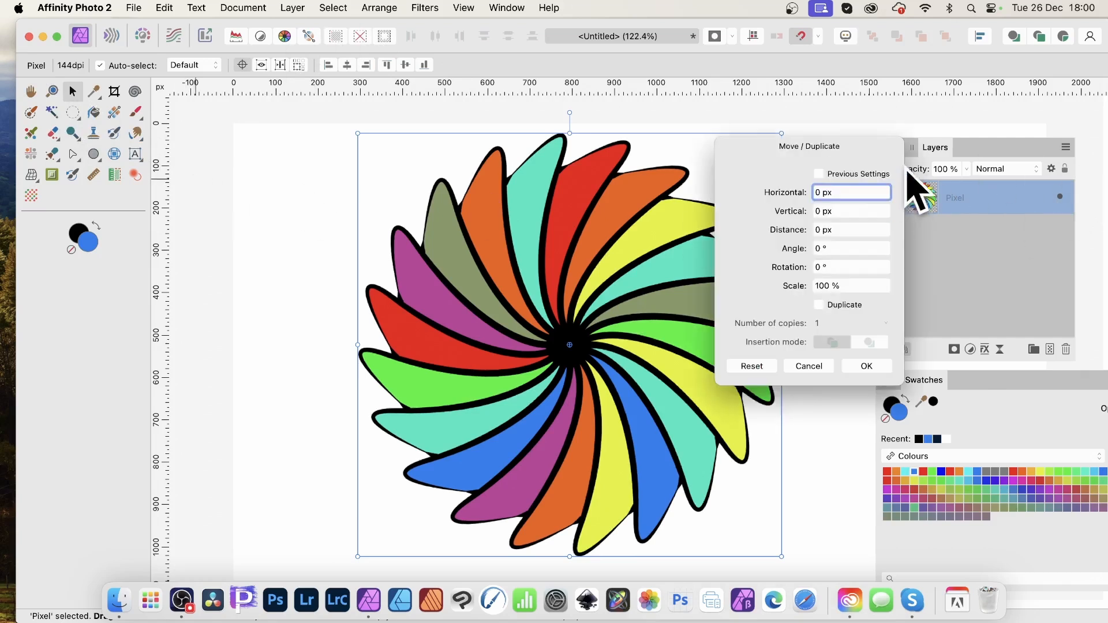
drag(816, 145, 901, 175)
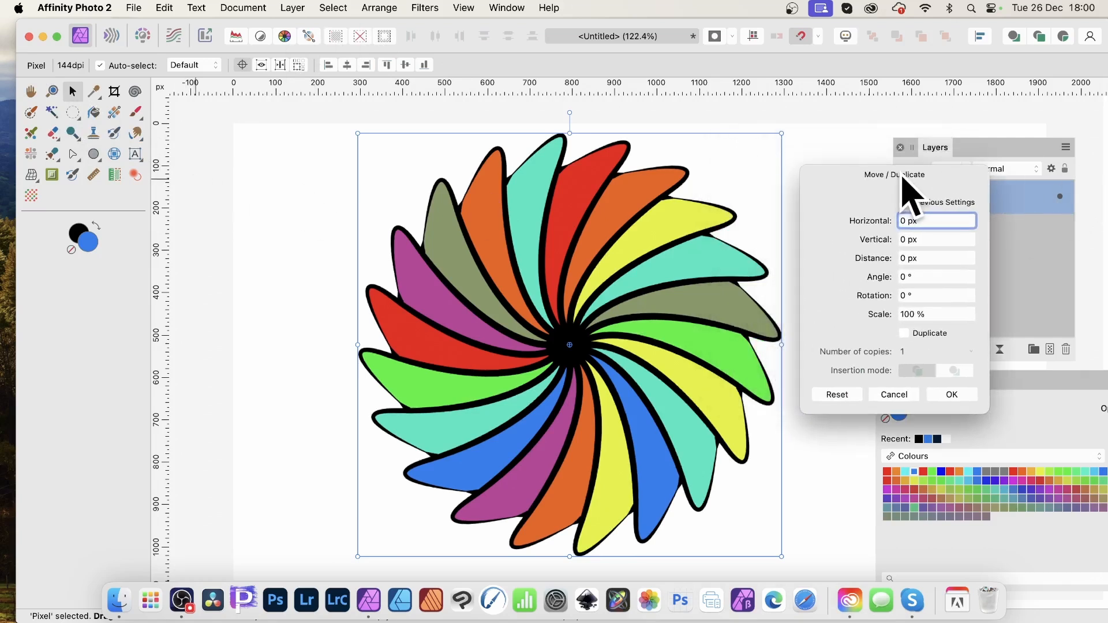
- Duplicate the flower with 6 copies at 80 % scale and 36° rotation, and apply it
click(904, 335)
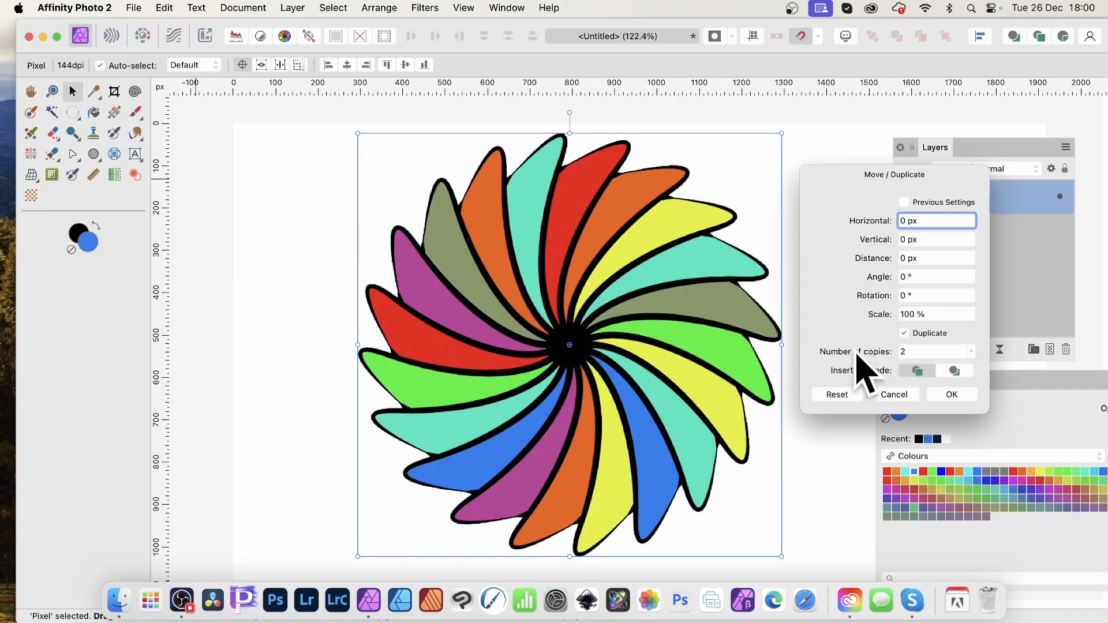
drag(863, 355, 861, 339)
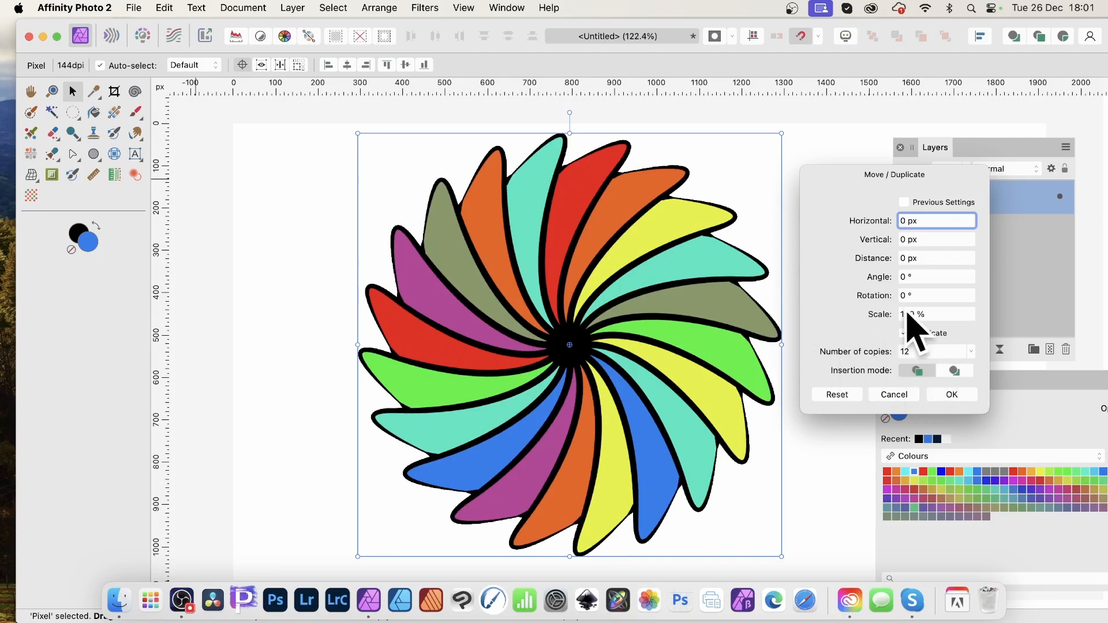
drag(882, 317, 874, 359)
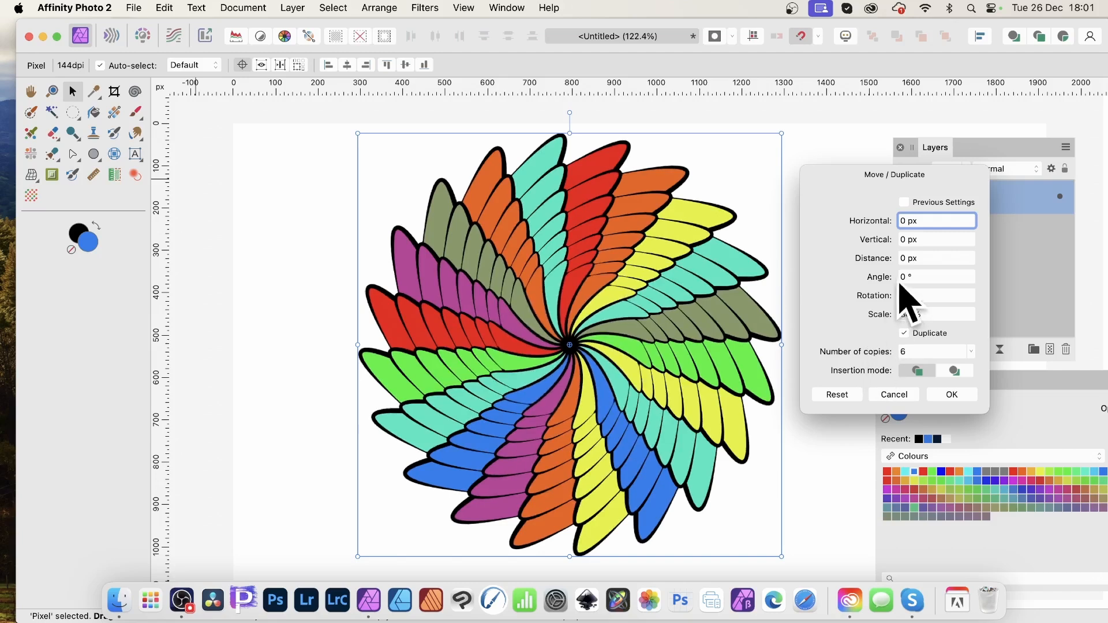
drag(874, 315, 870, 317)
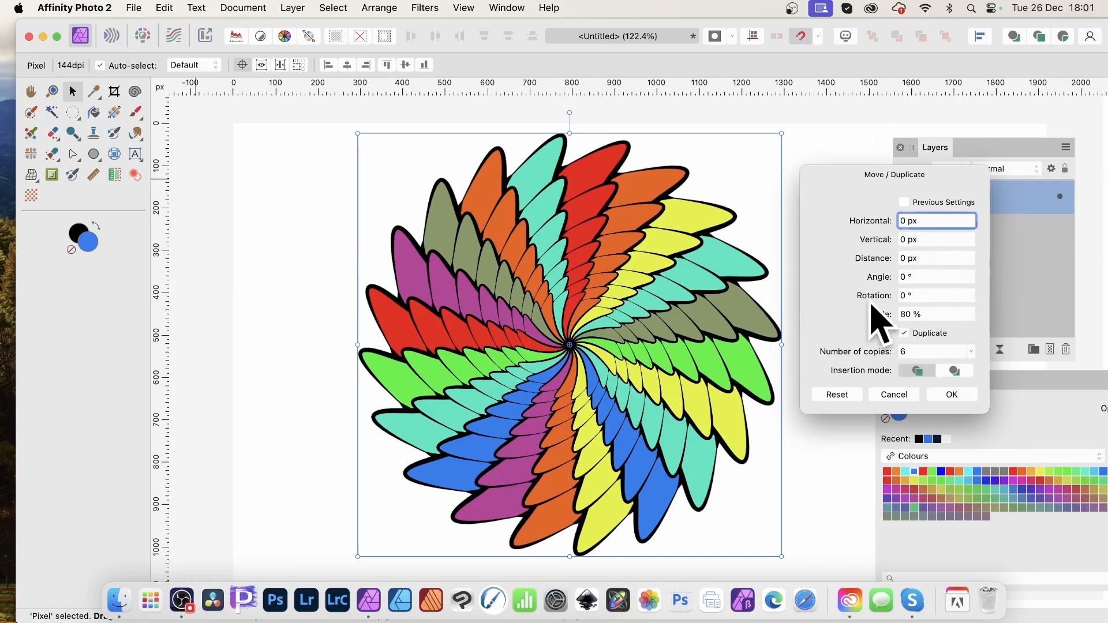
drag(872, 297, 901, 302)
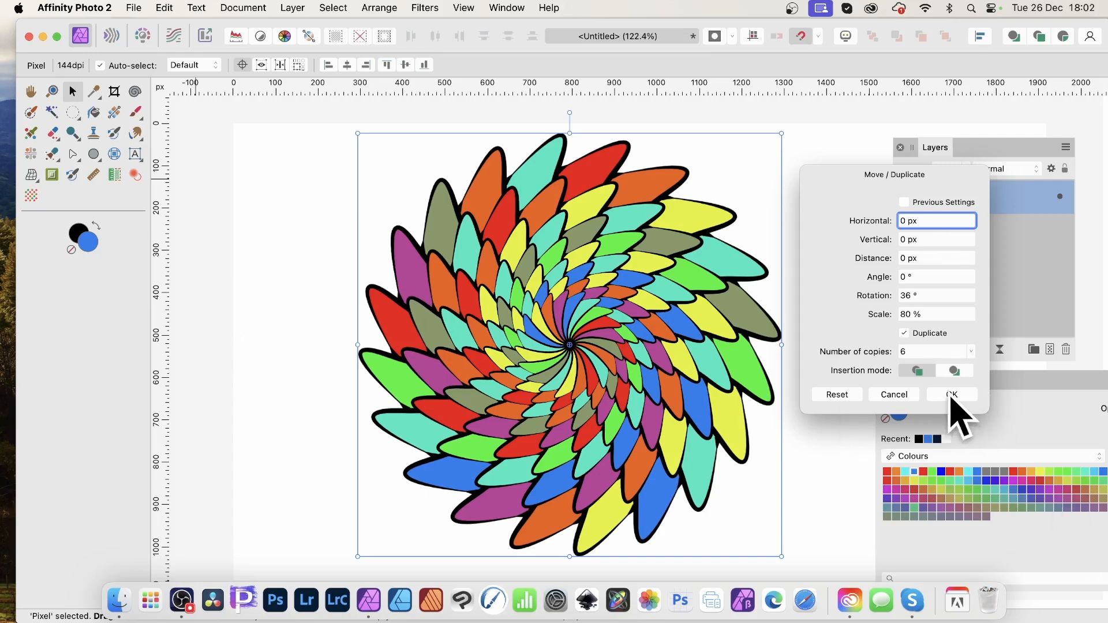
click(949, 396)
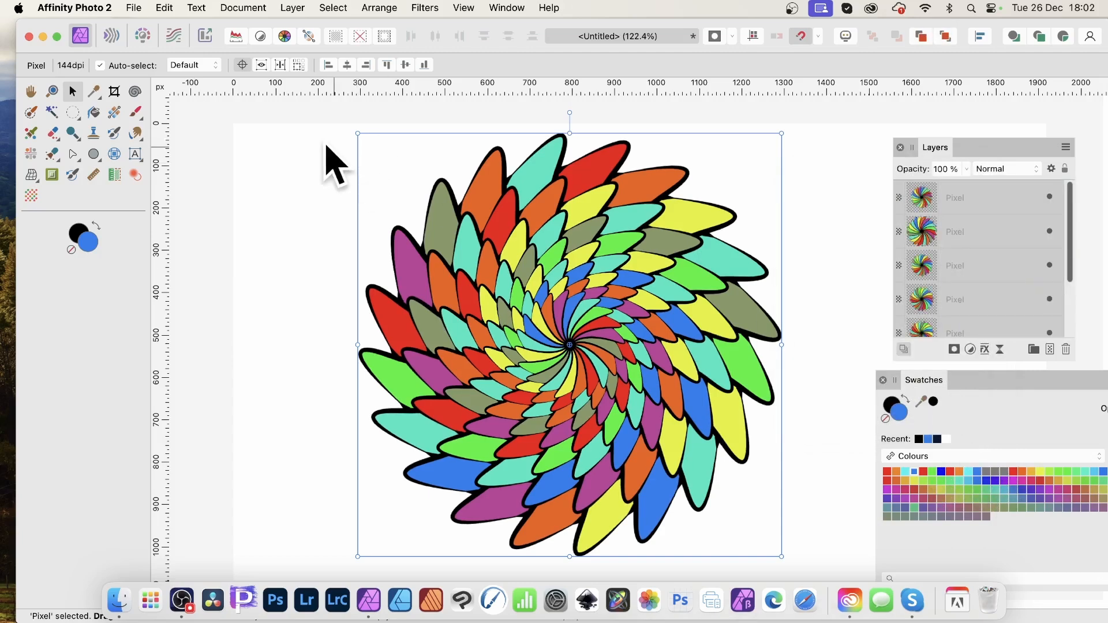
- Group all seven nested flower layers and scale the group down slightly, keeping it near the middle of the canvas
drag(316, 117, 849, 601)
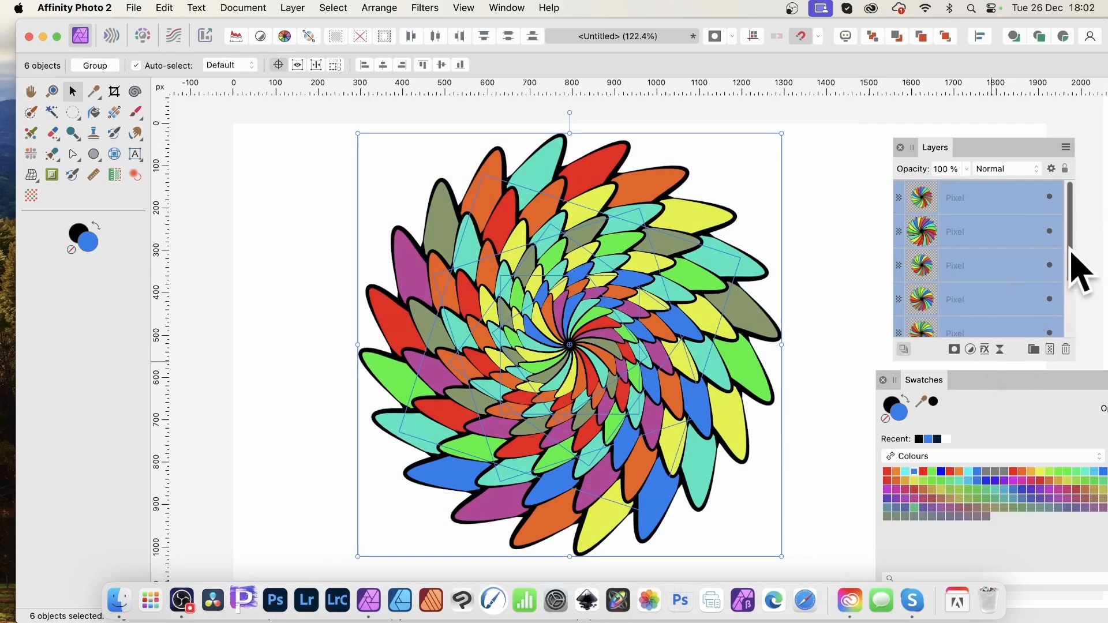
scroll(1062, 260, down, 3)
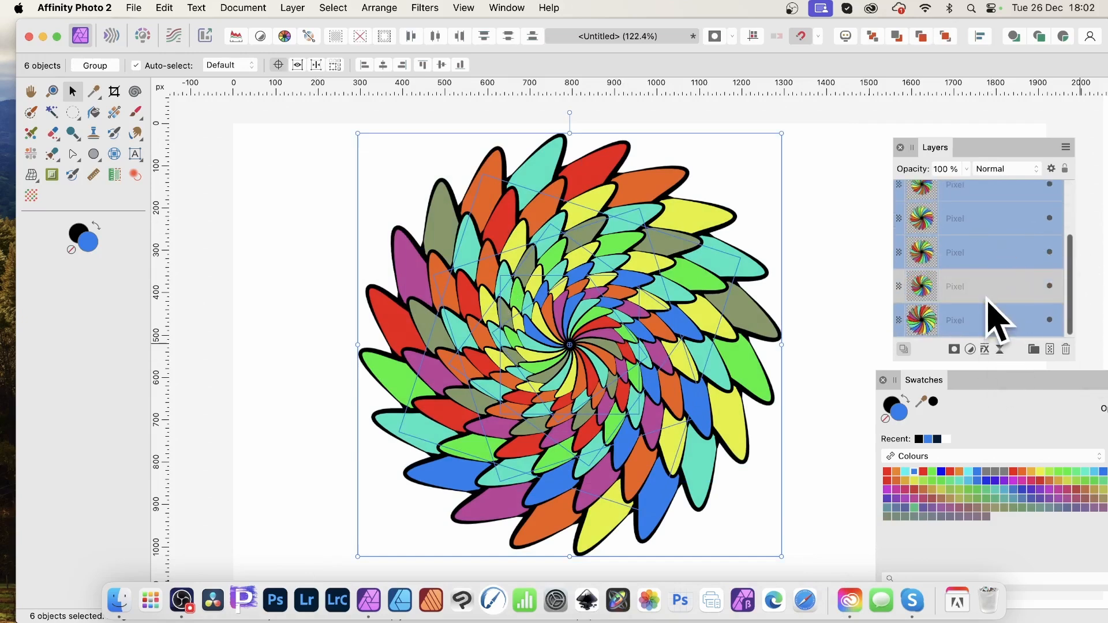
click(987, 322)
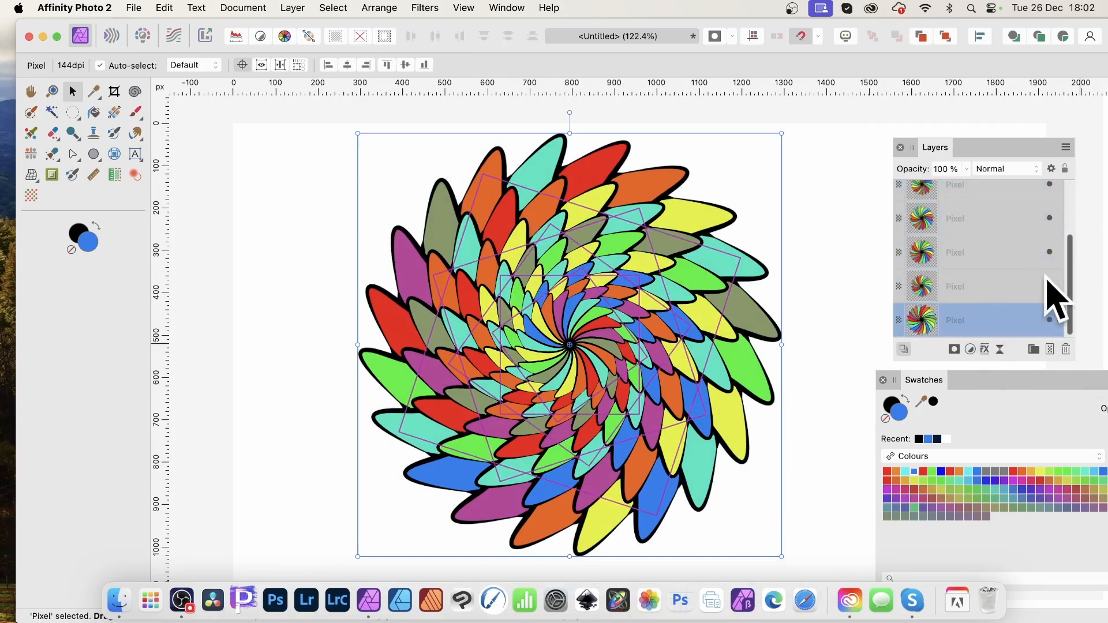
scroll(982, 198, up, 3)
shift+click(981, 198)
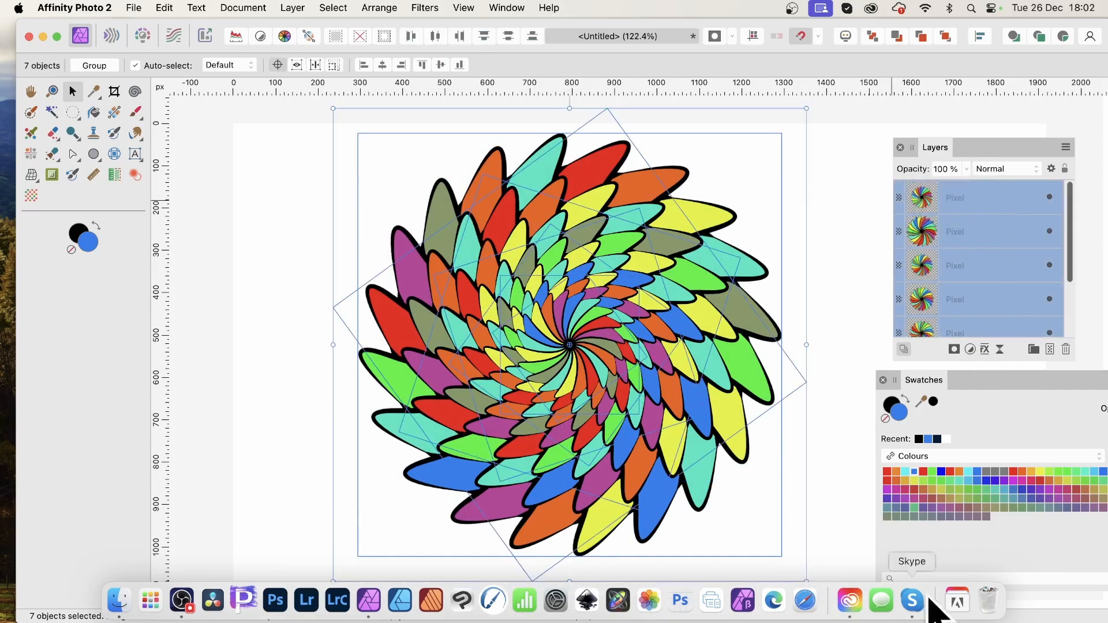
right_click(969, 197)
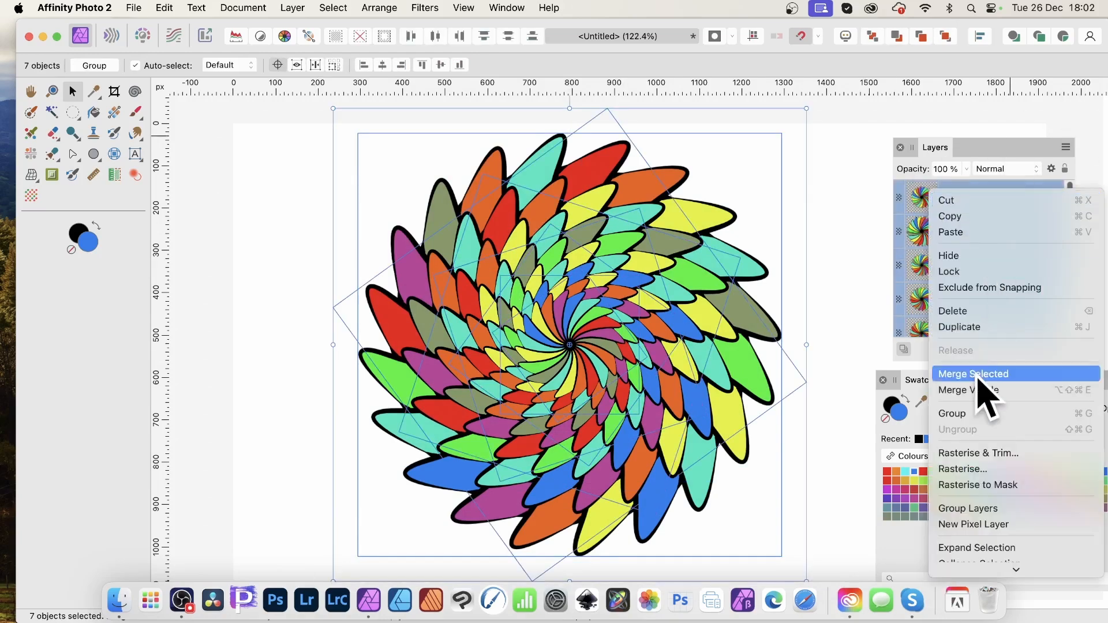
click(958, 413)
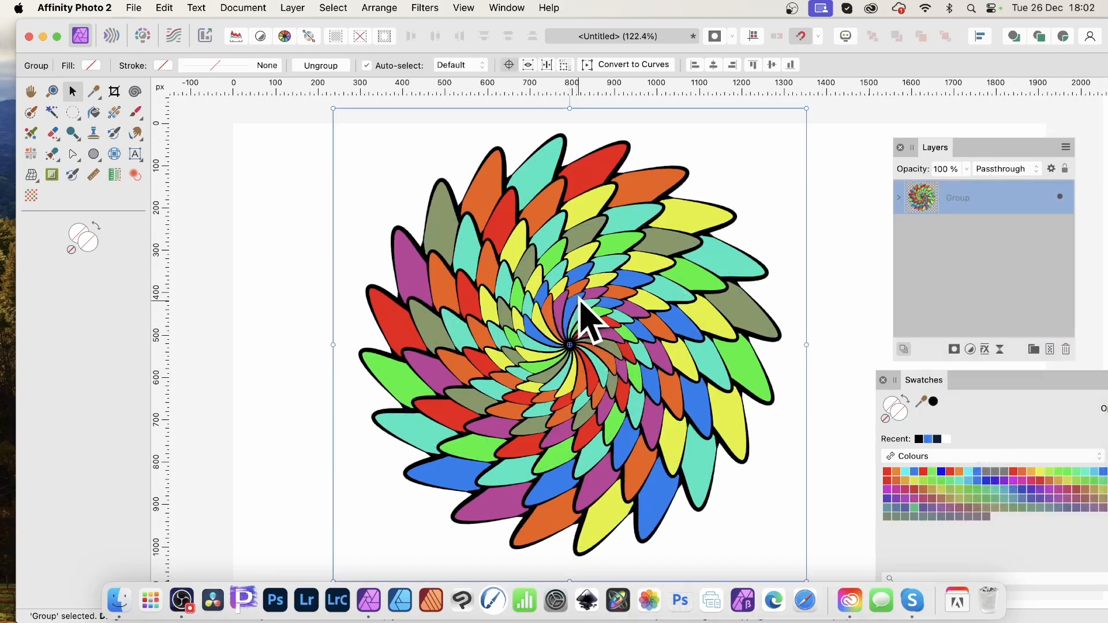
drag(335, 110, 382, 171)
drag(589, 396, 564, 358)
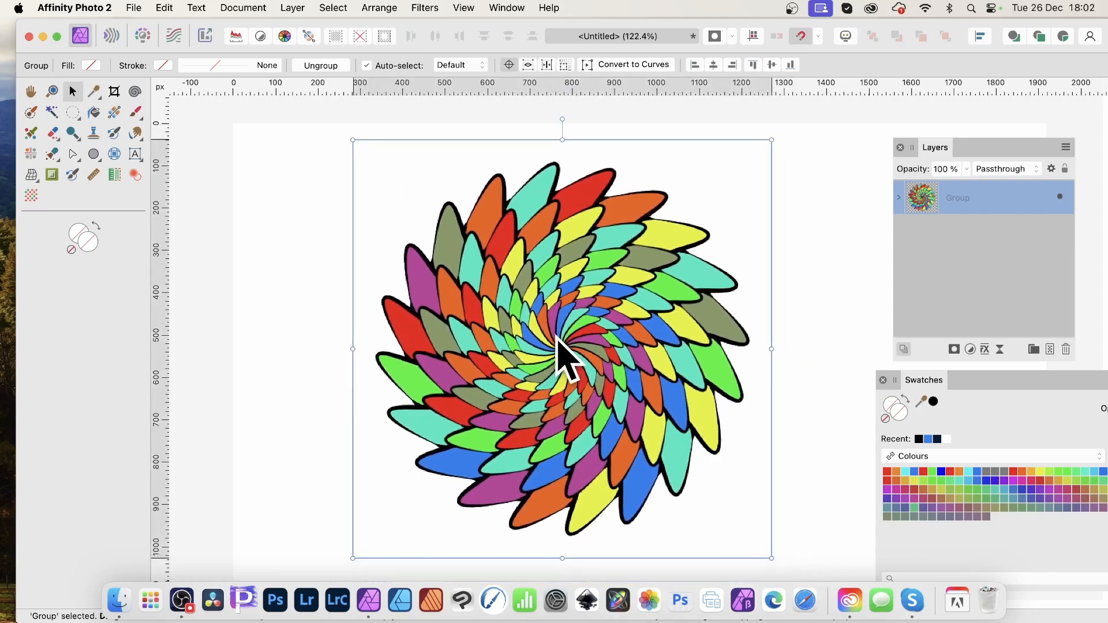
- Try rasterising the scaled flower group into a single pixel layer, and undo it
click(292, 8)
scroll(346, 461, down, 5)
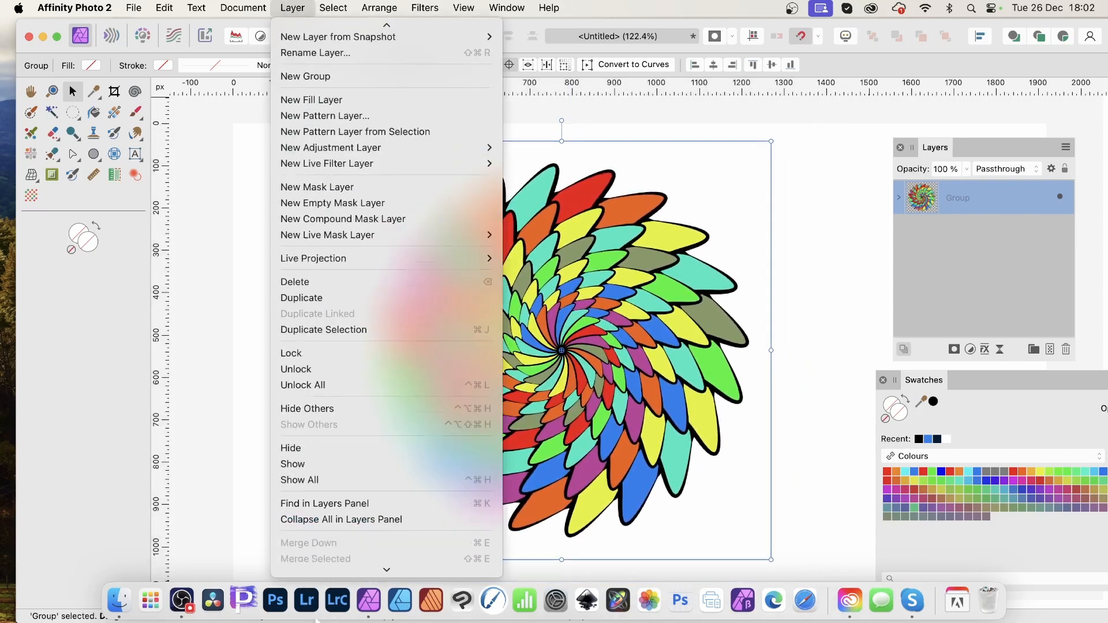
click(306, 487)
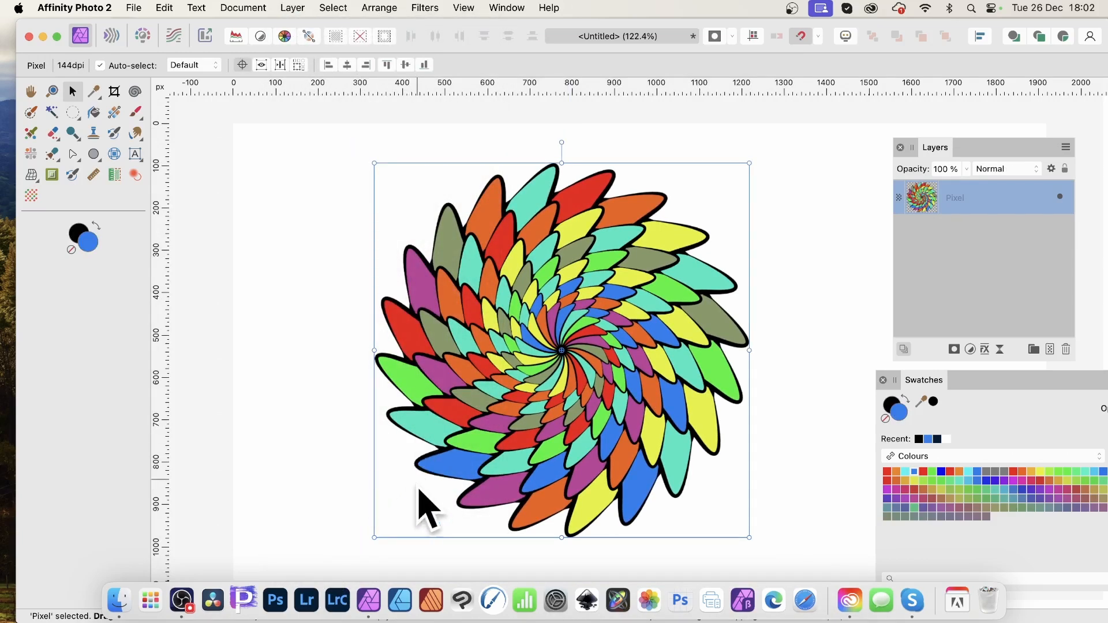
key(super+z)
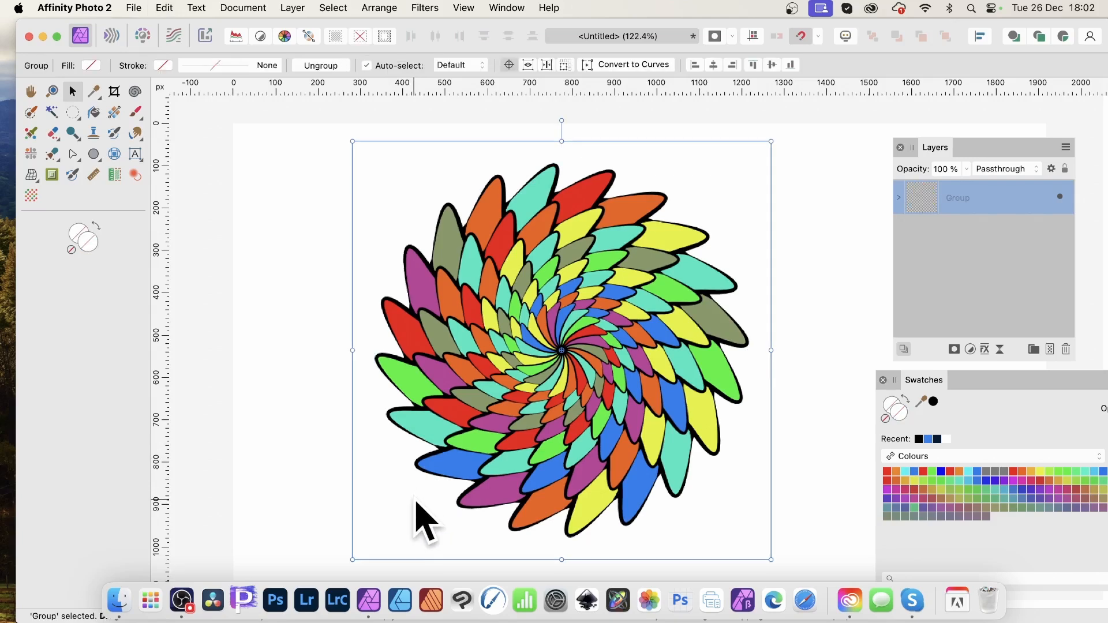
- Select all seven pixel layers inside the flower group and open the Layer Effects for them
click(900, 197)
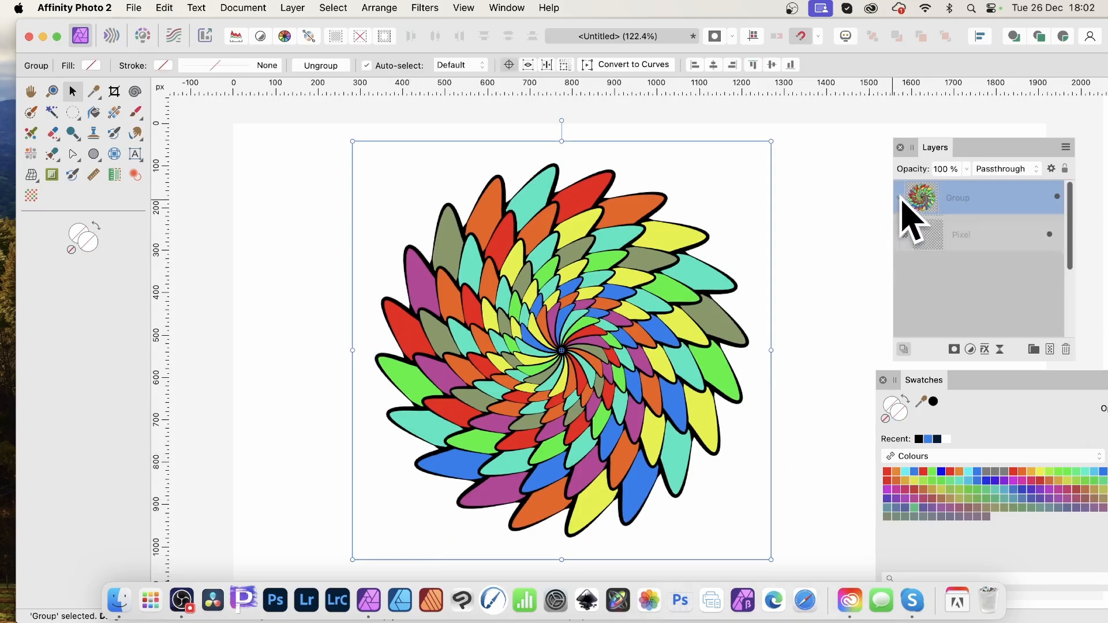
click(982, 241)
scroll(989, 316, down, 3)
shift+click(984, 317)
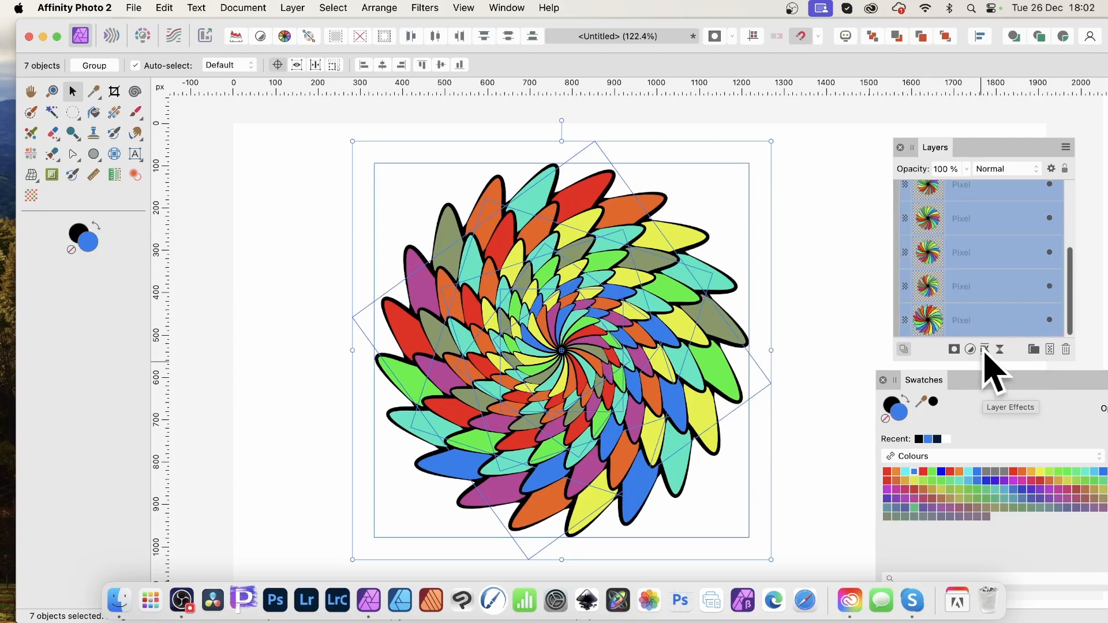
click(984, 349)
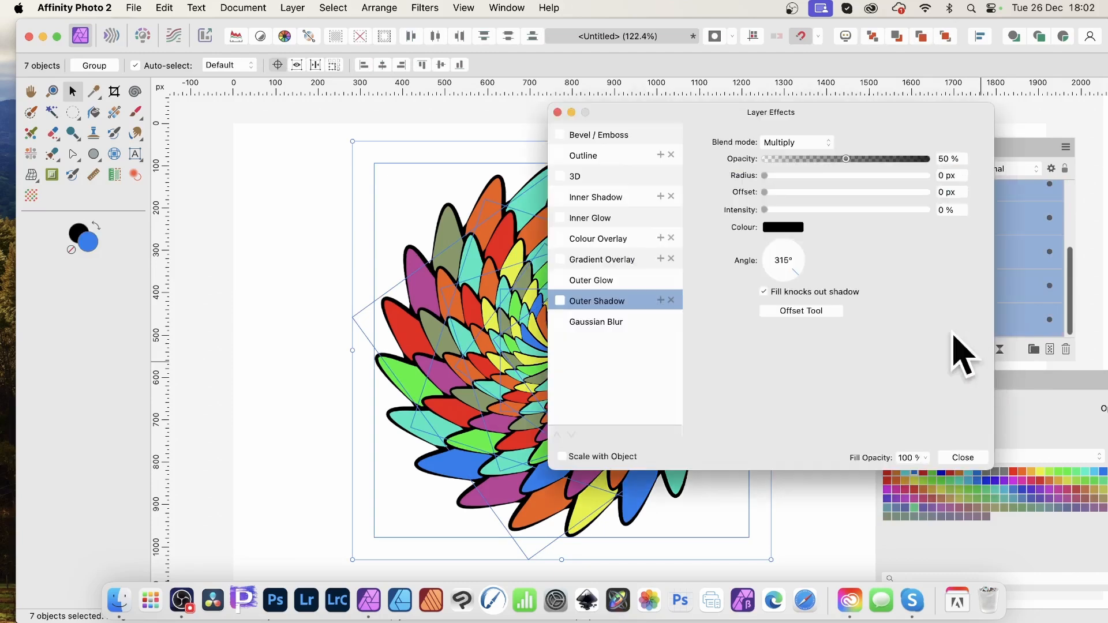
- Try a 3D effect with an 18.8 px radius on the selected flower layers, and turn it off again
click(570, 178)
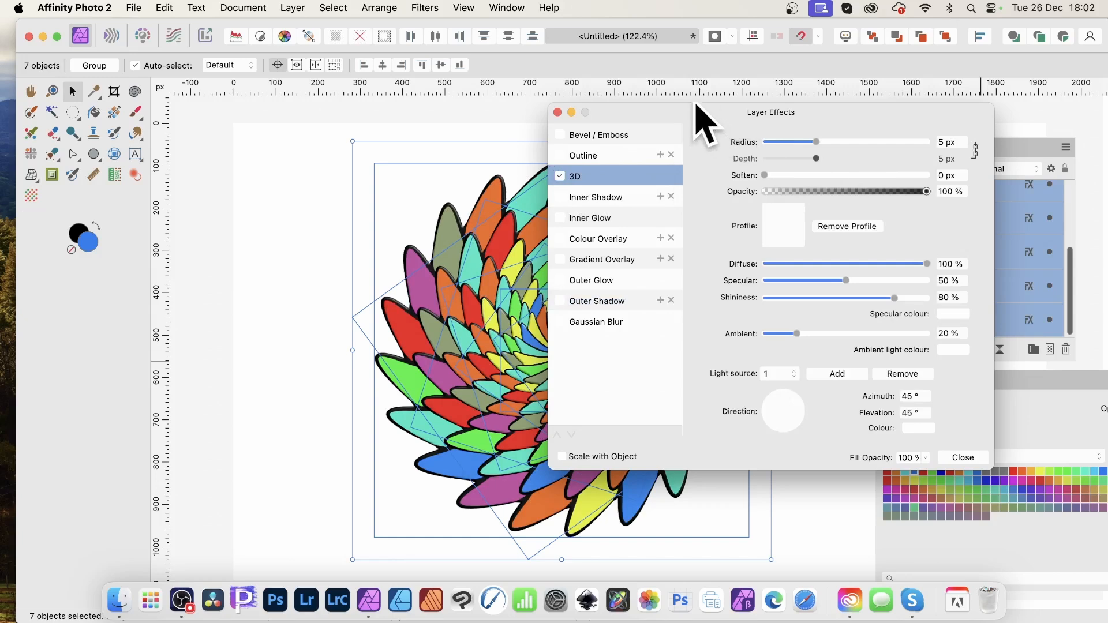
drag(692, 115, 800, 125)
drag(937, 153, 958, 153)
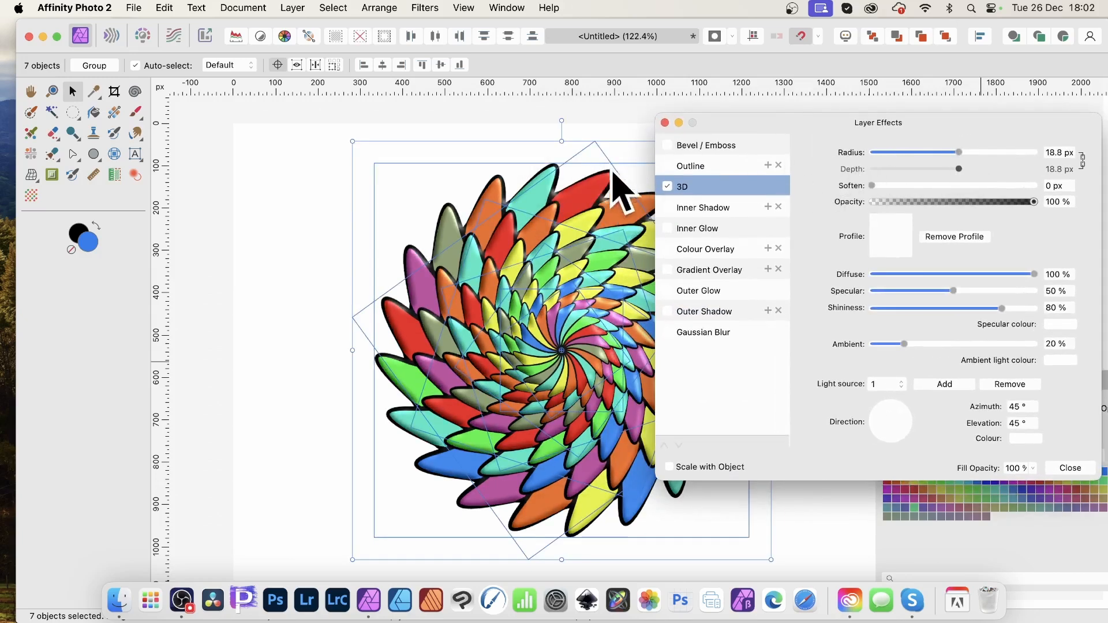
click(668, 186)
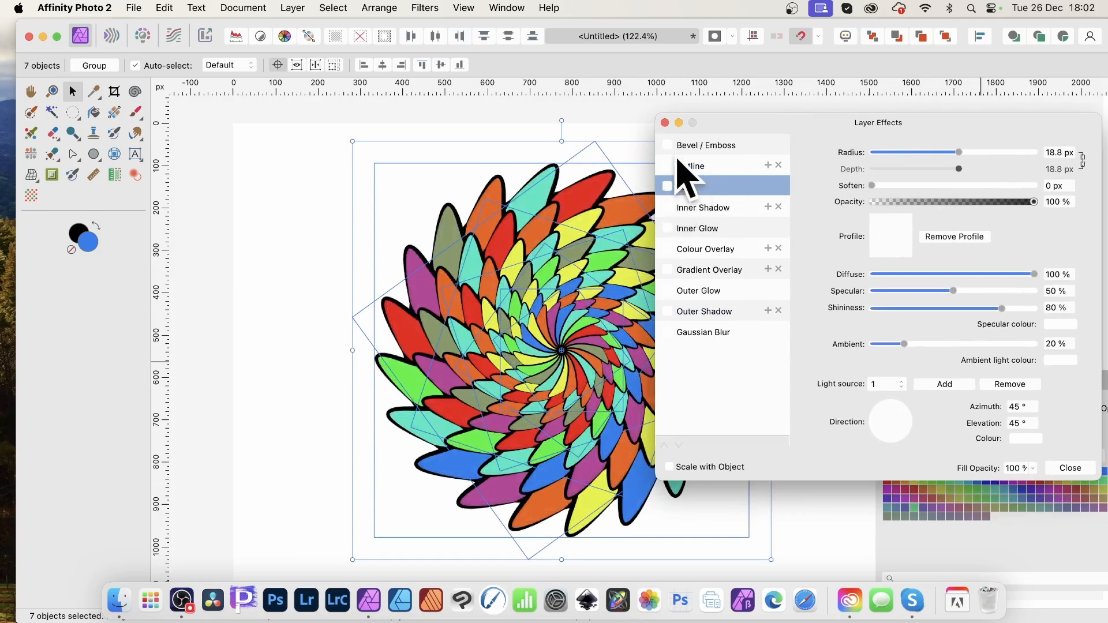
- Apply a Pillow bevel with 8.1 px radius and an outer shadow with 18.1 px radius, 19.2 px offset and 67 % intensity
click(669, 145)
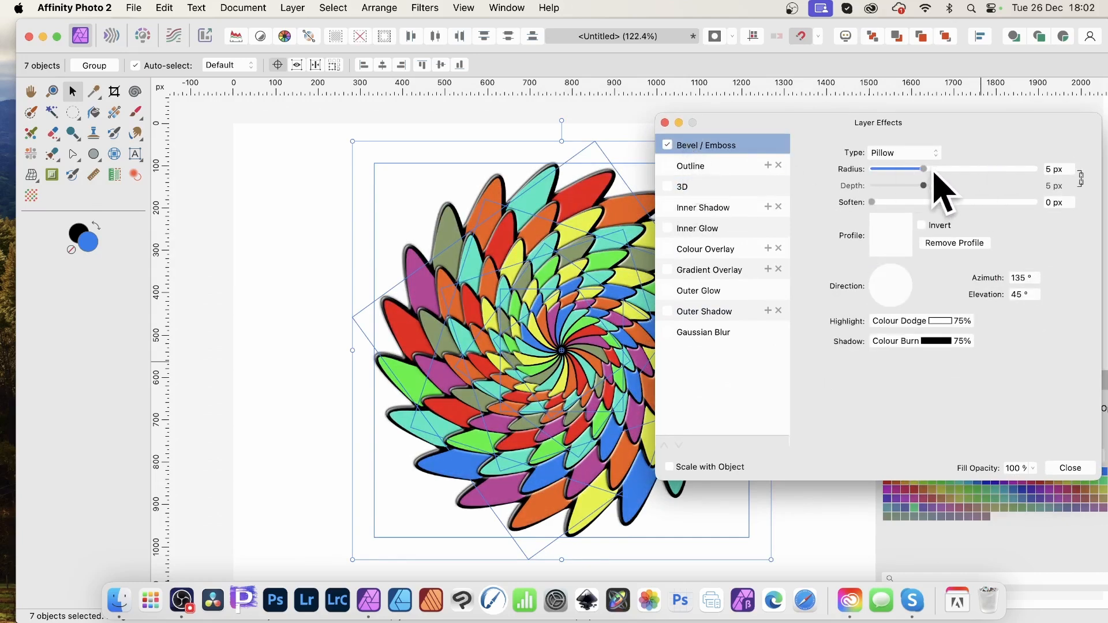
drag(924, 169, 935, 169)
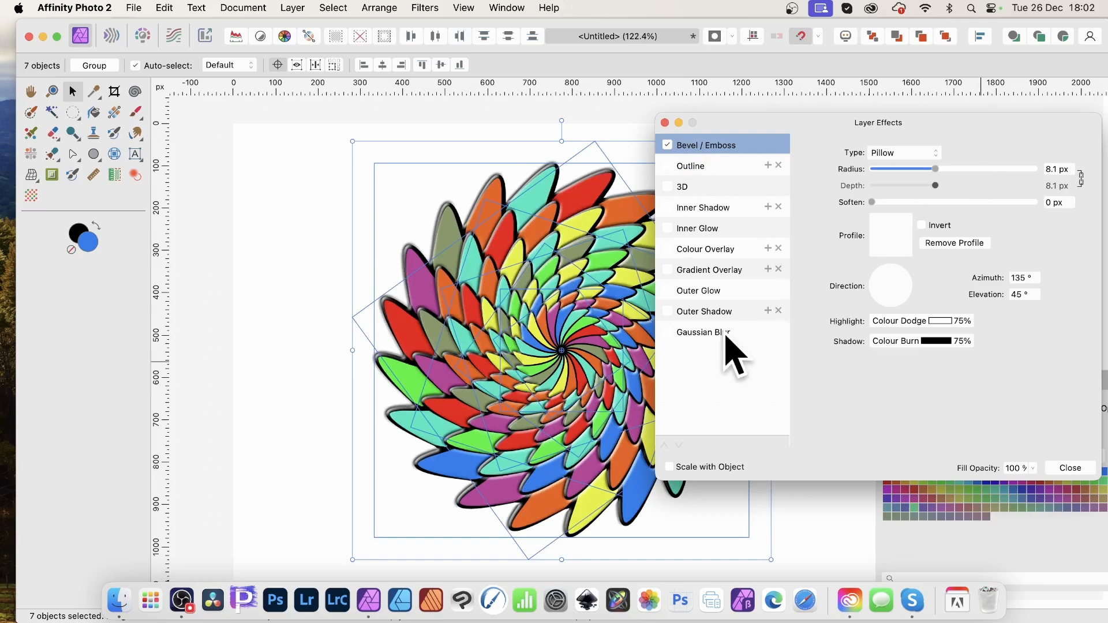
click(668, 312)
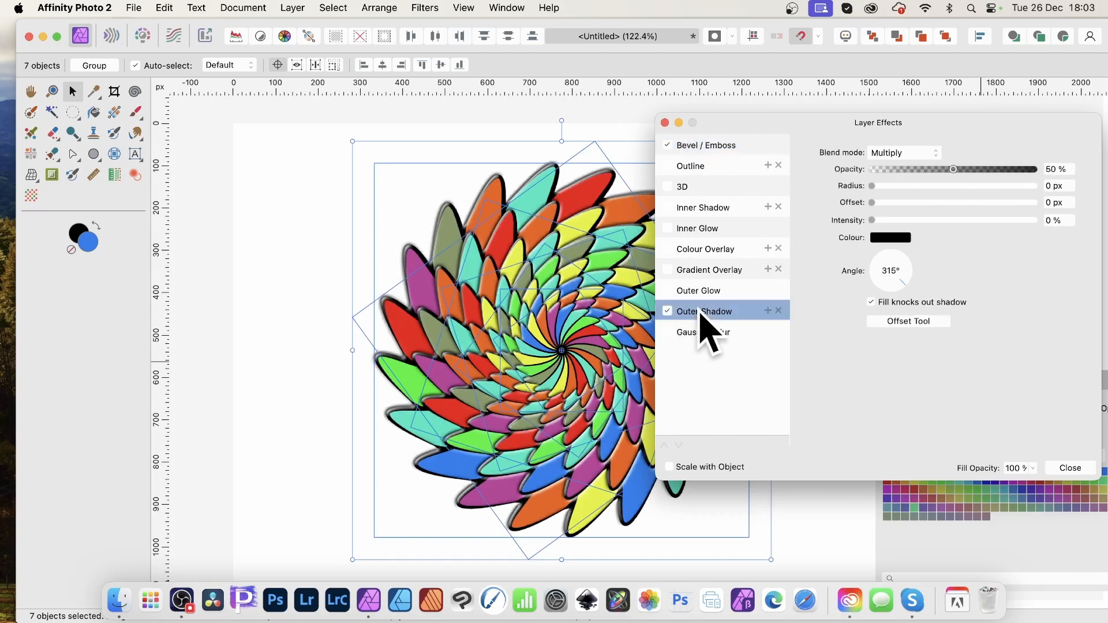
drag(893, 187, 931, 189)
drag(928, 203, 957, 186)
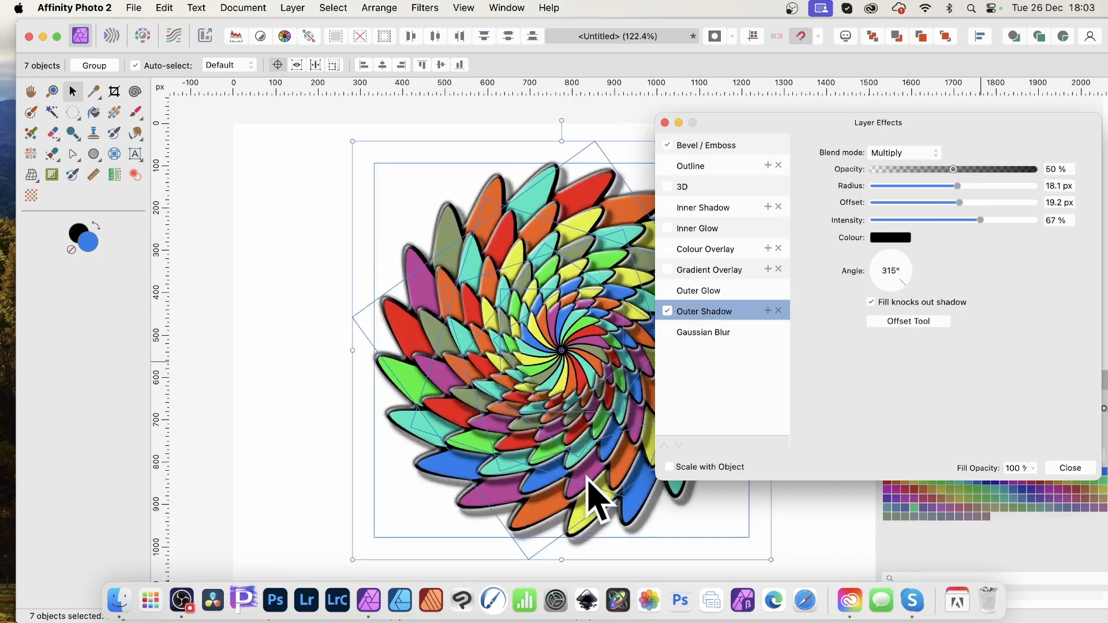
click(1072, 468)
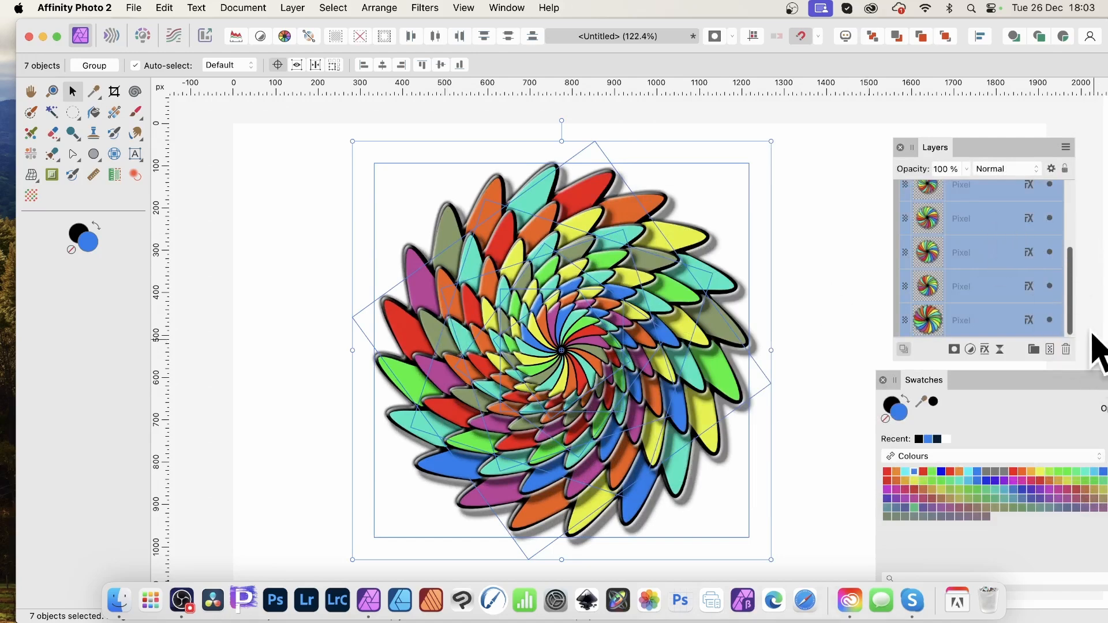
- Select the whole flower group and rasterise it into a single pixel layer
drag(1063, 262, 1073, 198)
click(969, 198)
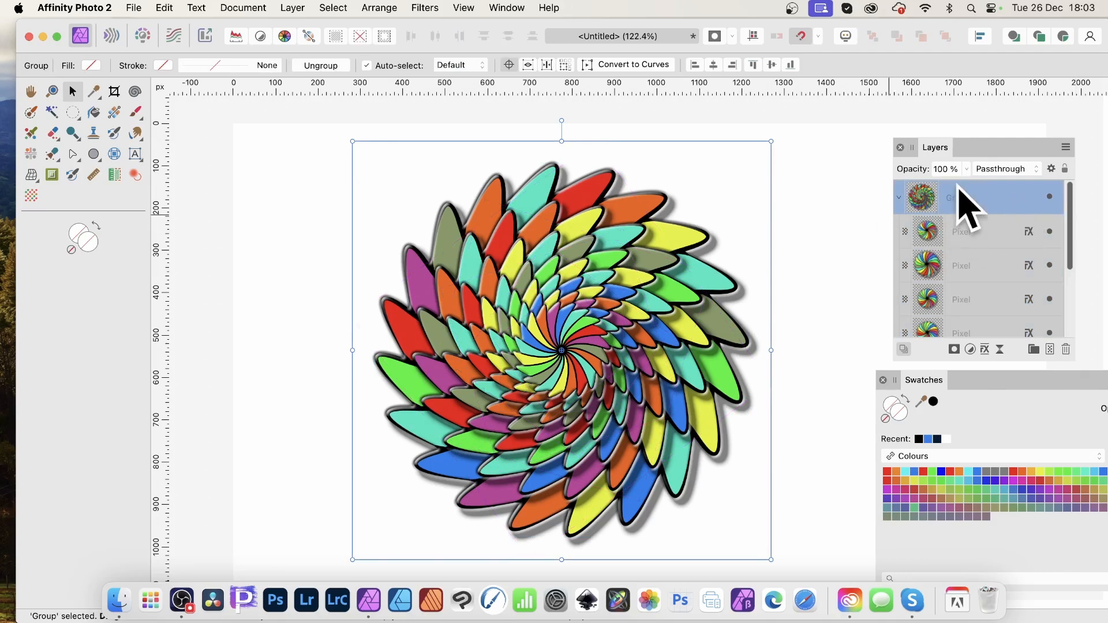
click(291, 8)
scroll(357, 496, down, 5)
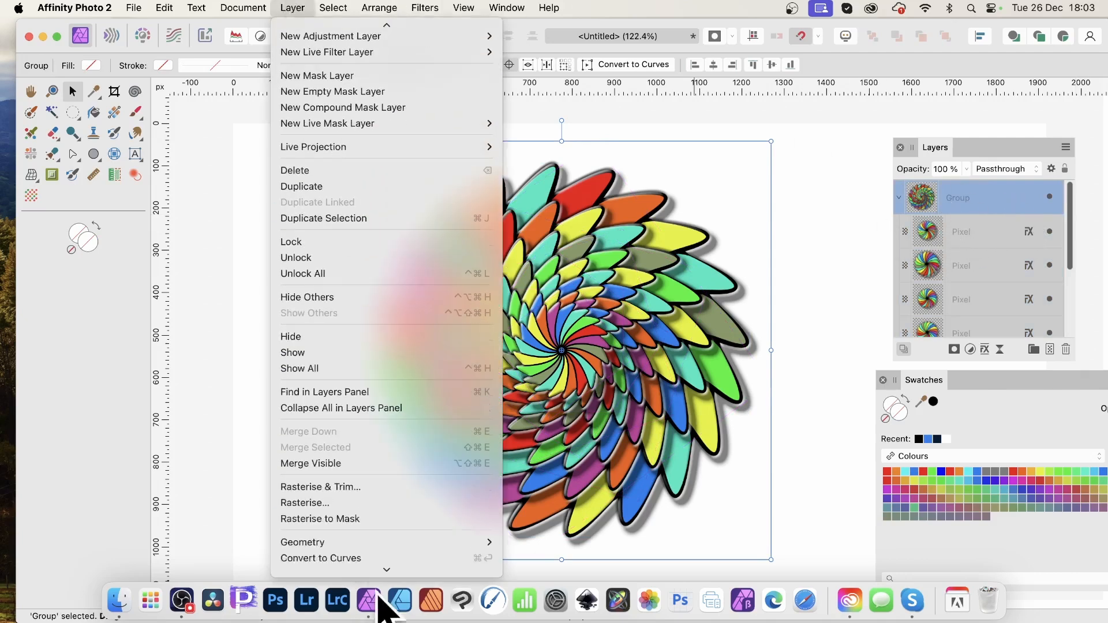
click(363, 503)
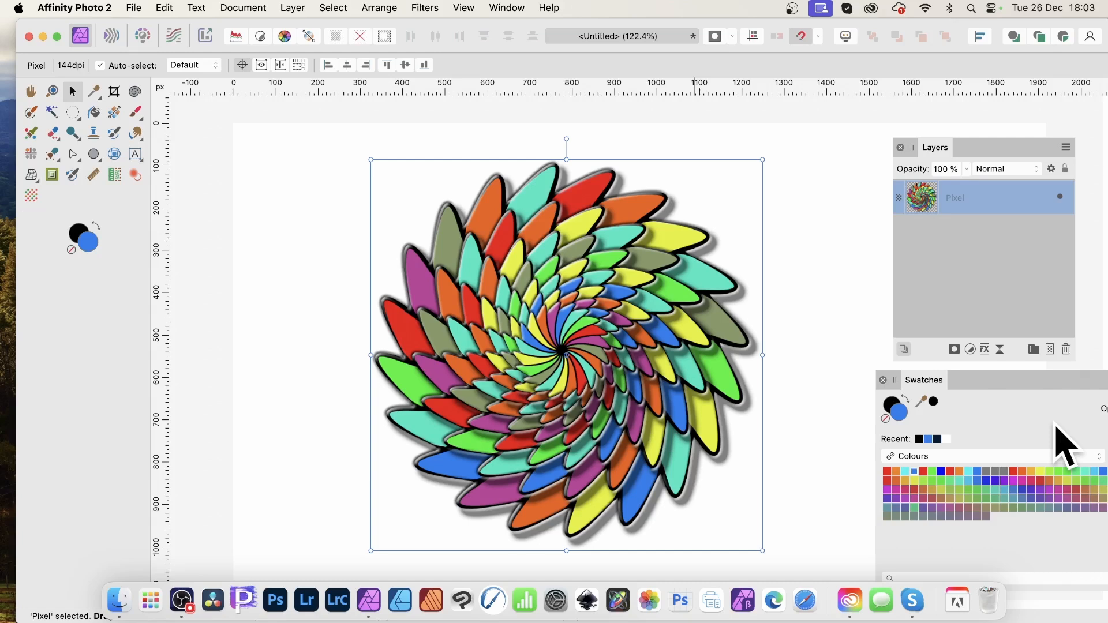
- Move the rasterised flower to the left and place overlapping copies of it across the whole canvas
drag(617, 312, 531, 309)
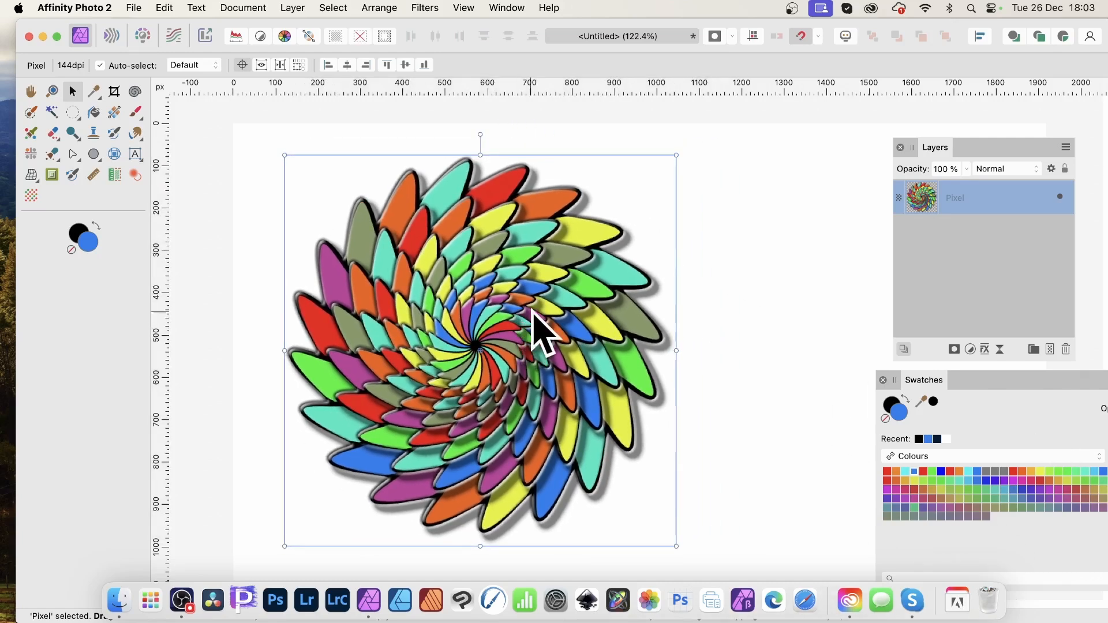
drag(499, 358, 738, 458)
drag(738, 404, 521, 524)
drag(598, 506, 402, 423)
drag(402, 468, 875, 369)
drag(848, 334, 578, 362)
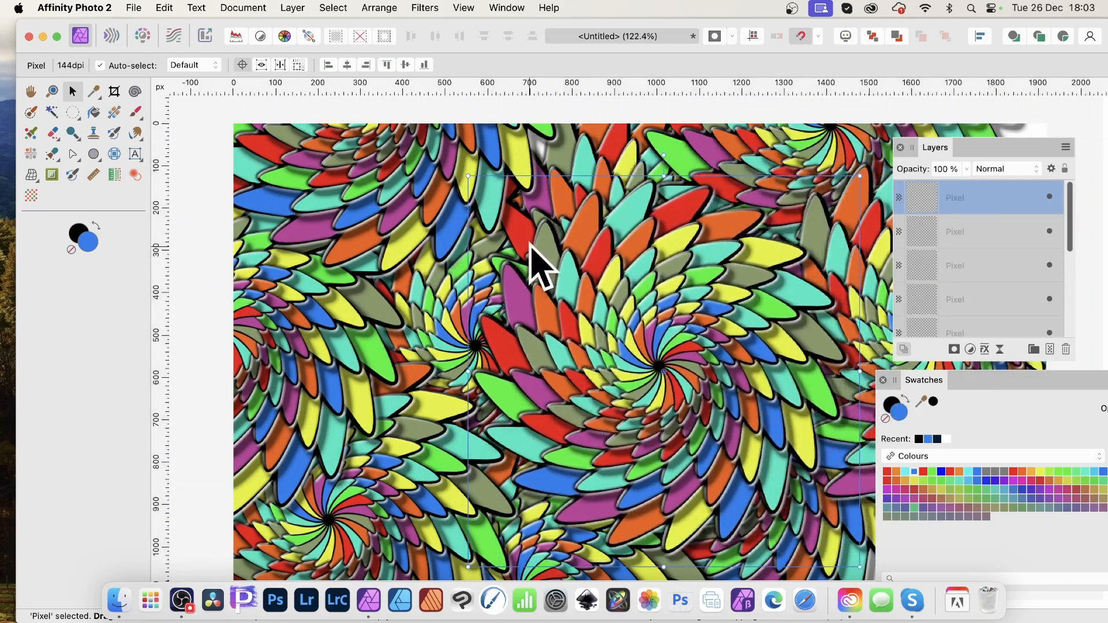
- Shrink and rotate the top flower copy near the canvas centre, and place more small copies over the left part of the canvas
drag(470, 180, 607, 381)
drag(722, 480, 558, 406)
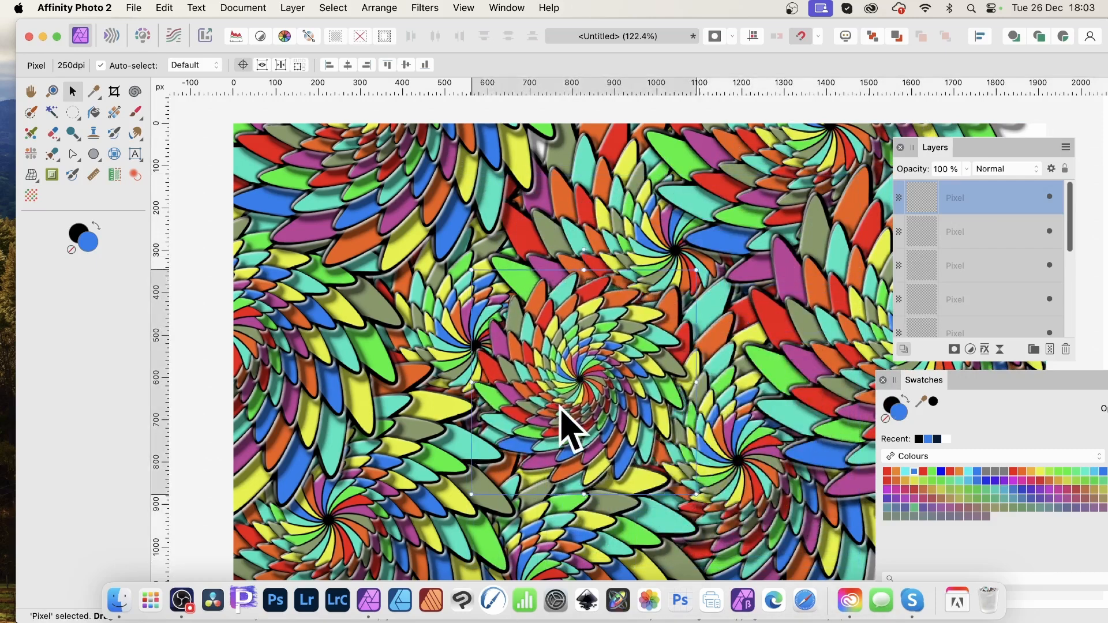
click(690, 259)
click(580, 343)
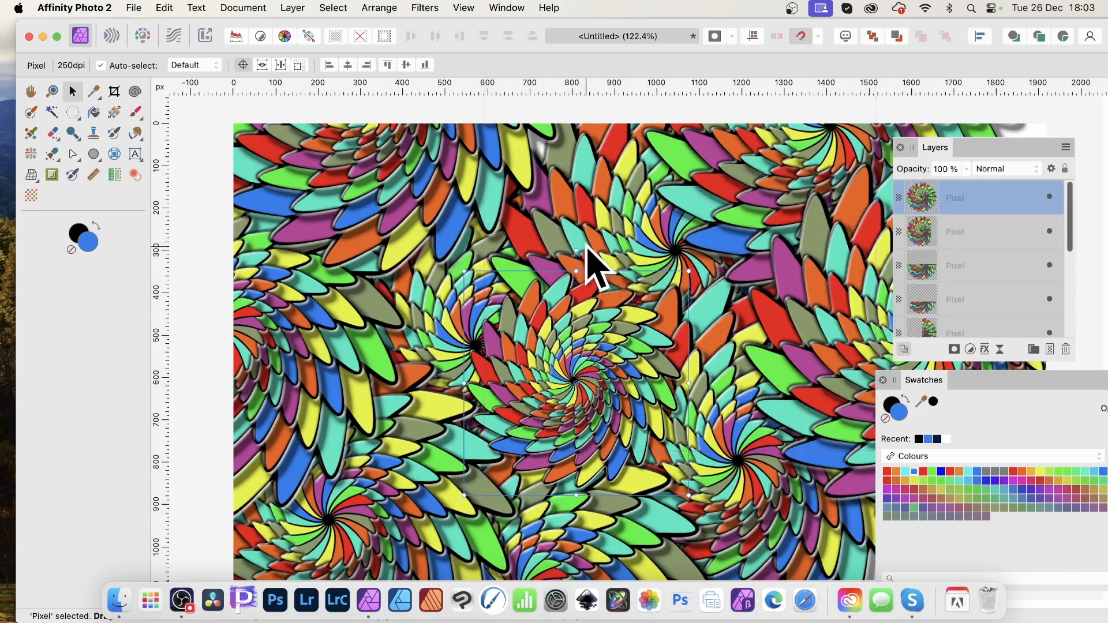
drag(577, 254, 655, 297)
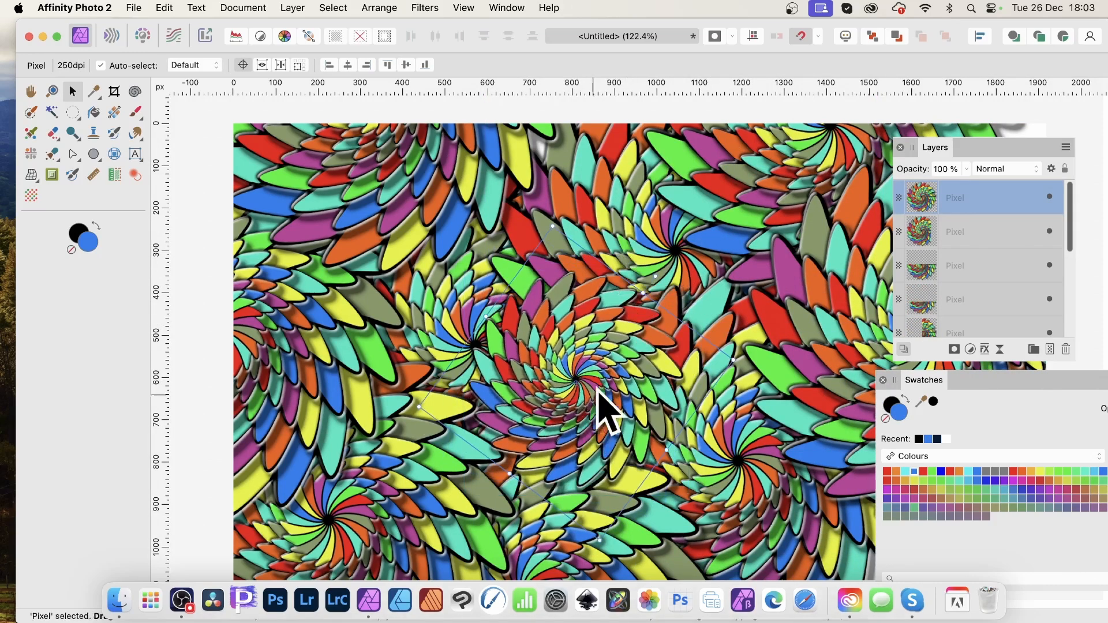
drag(575, 389, 281, 441)
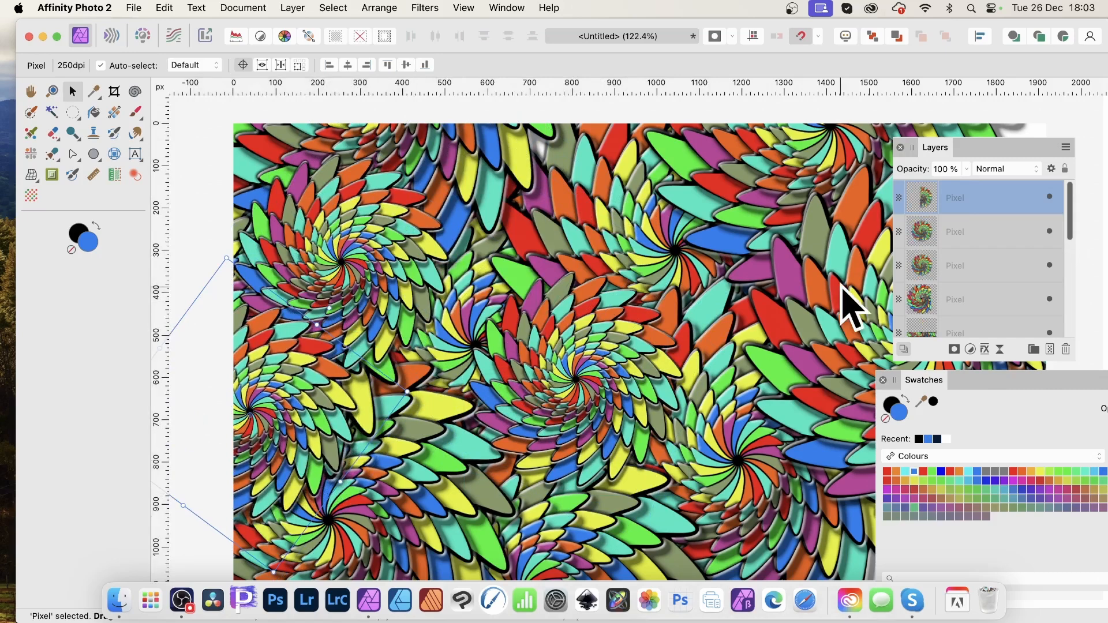